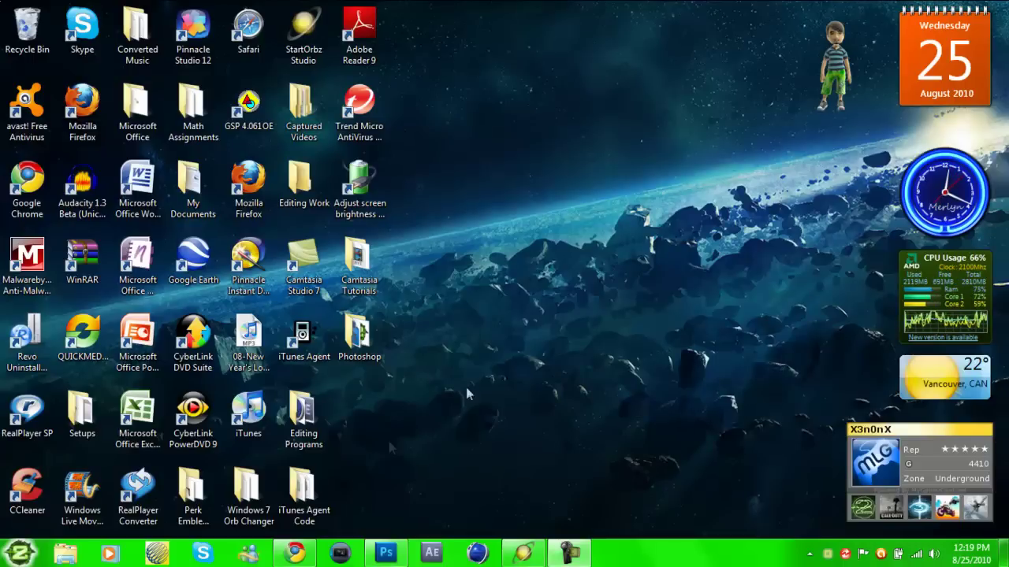
Step: Restore the Chrome window showing Google Images from the taskbar
{"action": "left_click", "coordinate": [300, 554]}
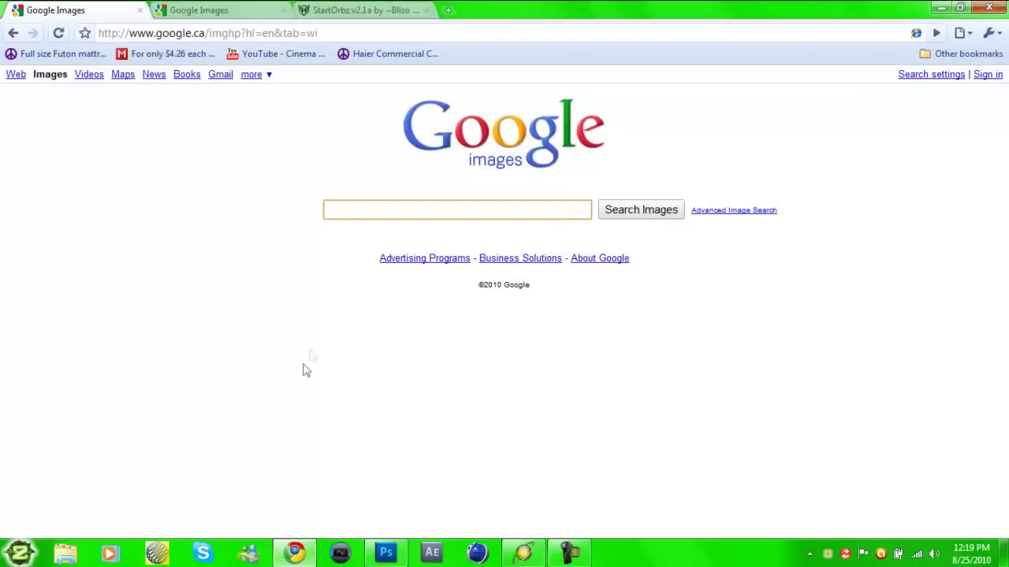
Step: Search Google Images for 'xbox 360 logo elite'
{"action": "type", "text": "x"}
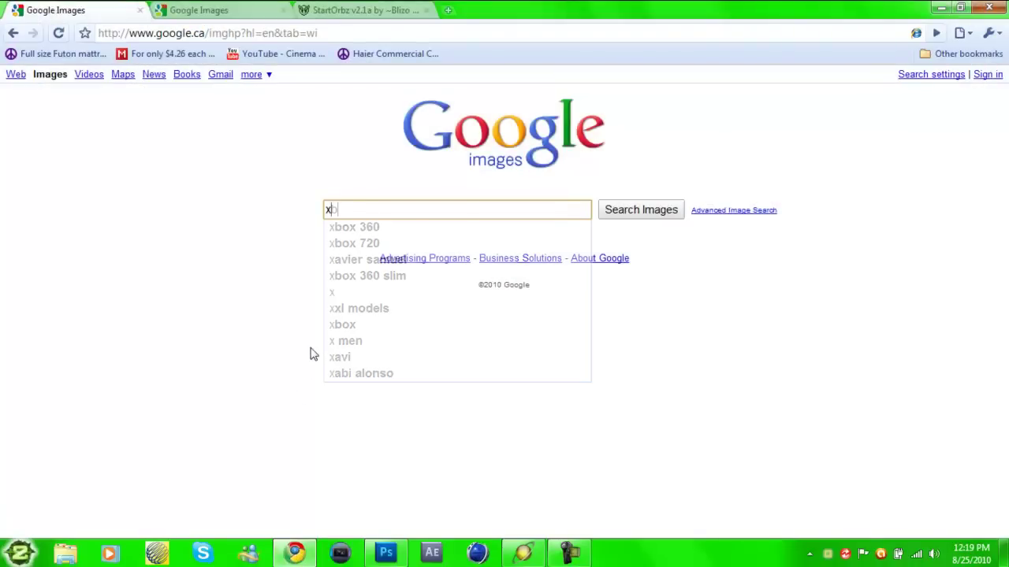
{"action": "type", "text": "box 360 l"}
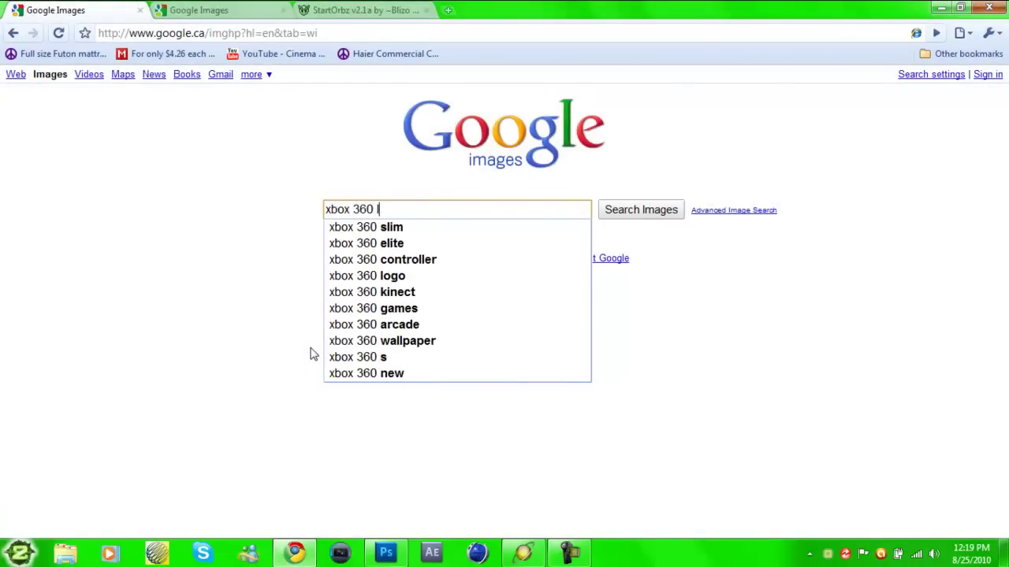
{"action": "type", "text": "ogo el"}
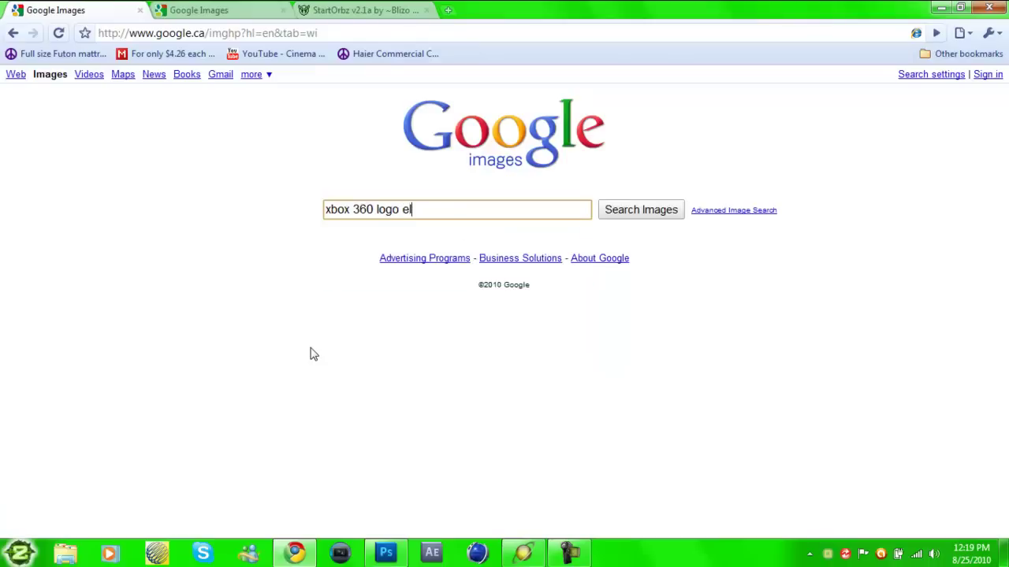
{"action": "type", "text": "ite orb"}
{"action": "key", "text": "Return"}
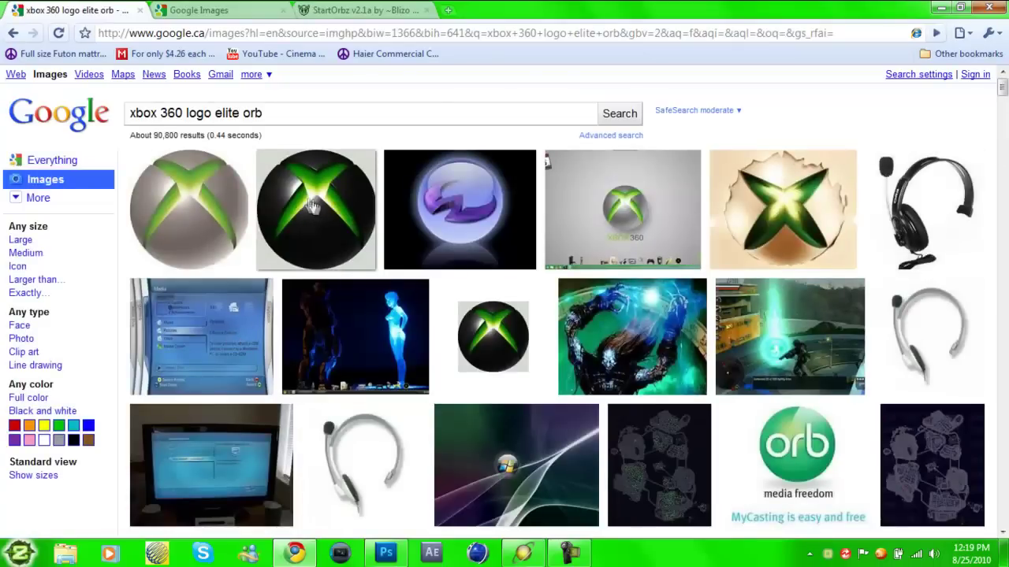
{"action": "mouse_move", "coordinate": [317, 209]}
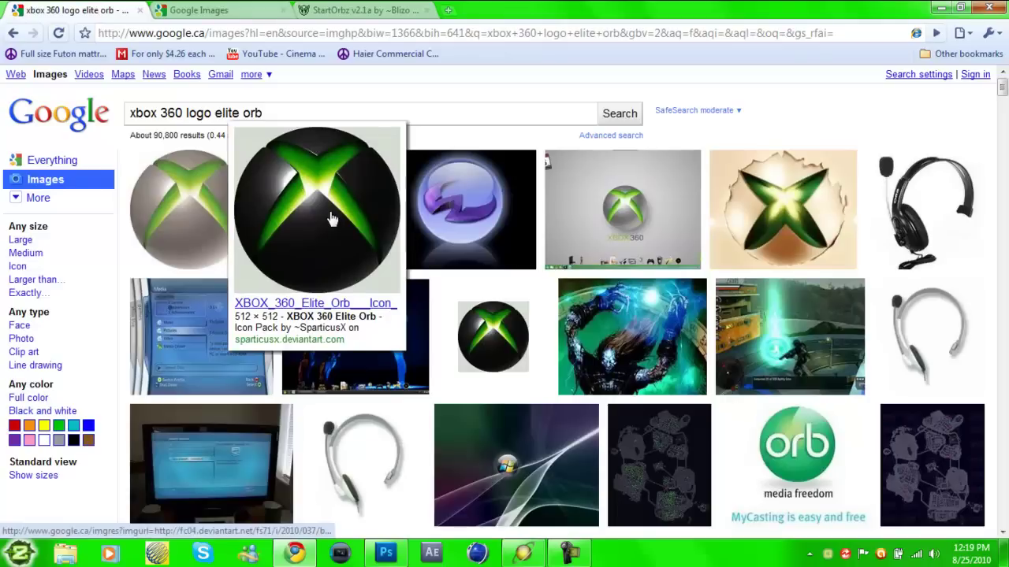
Step: Search 'modern warfare 2 logo' in the second tab, browse to page 2, then switch to the StartOrbz tab
{"action": "left_click", "coordinate": [235, 10]}
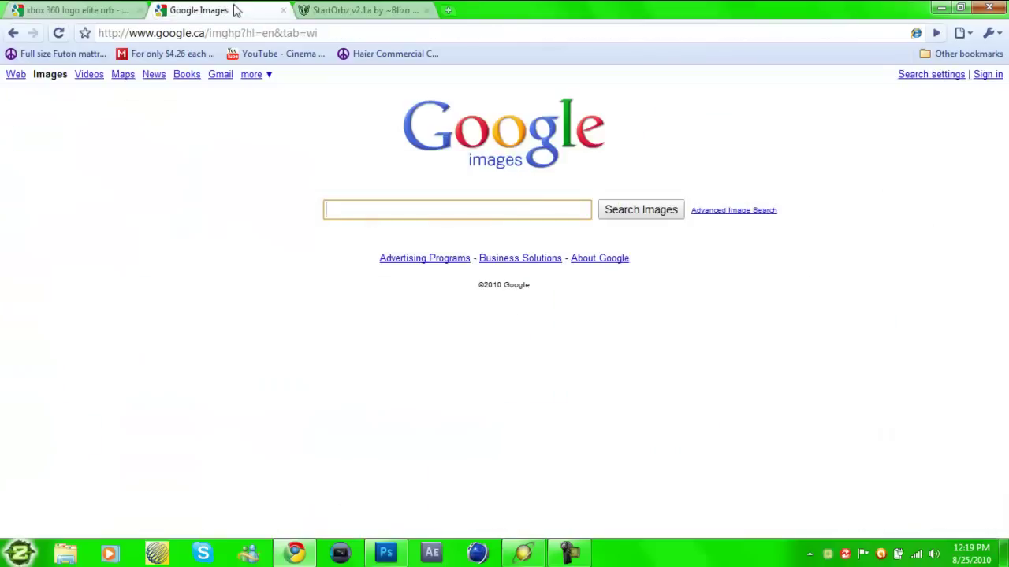
{"action": "type", "text": "mo"}
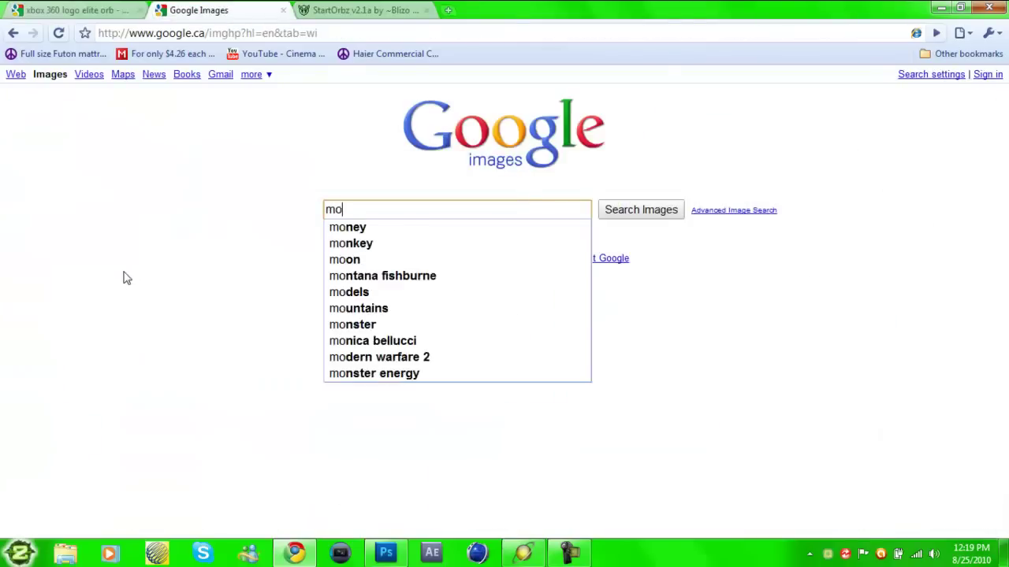
{"action": "type", "text": "dern"}
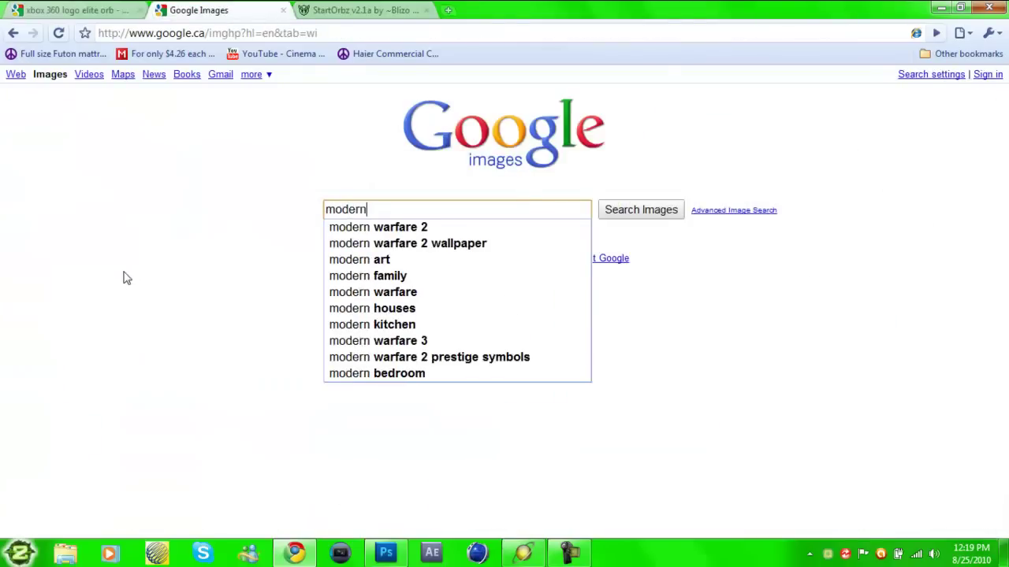
{"action": "type", "text": " warfare "}
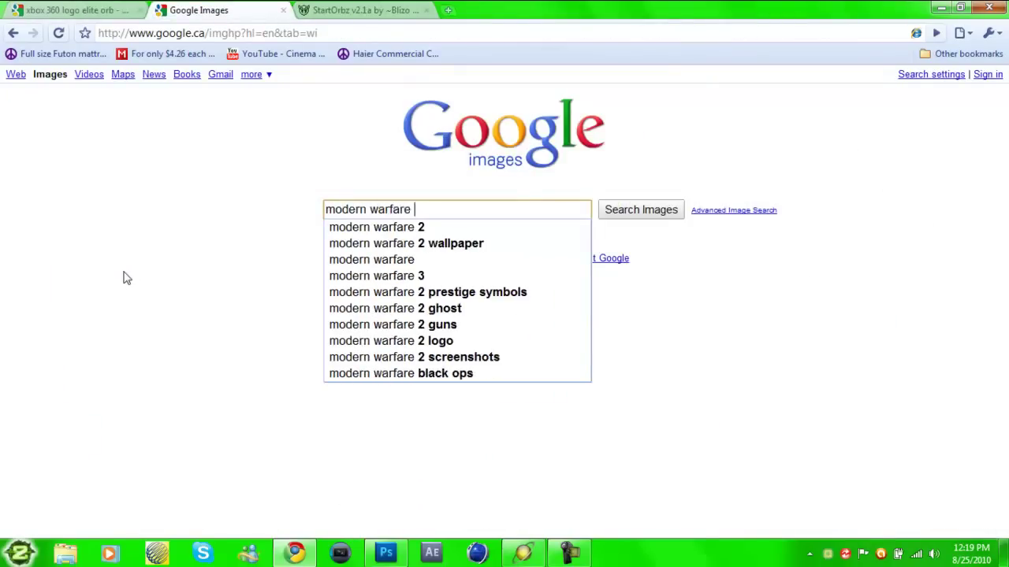
{"action": "type", "text": "2 lo"}
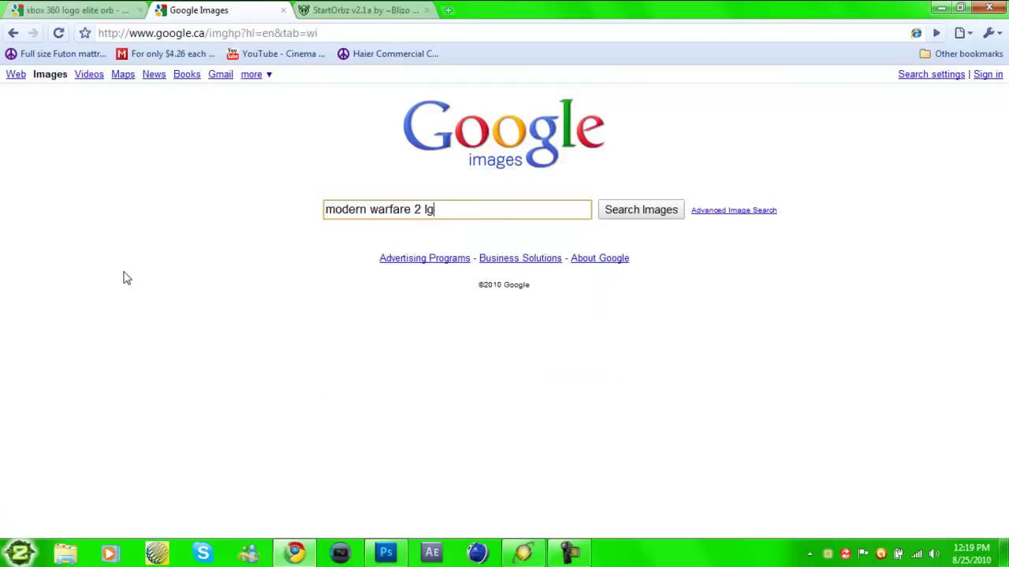
{"action": "type", "text": "go"}
{"action": "key", "text": "Return"}
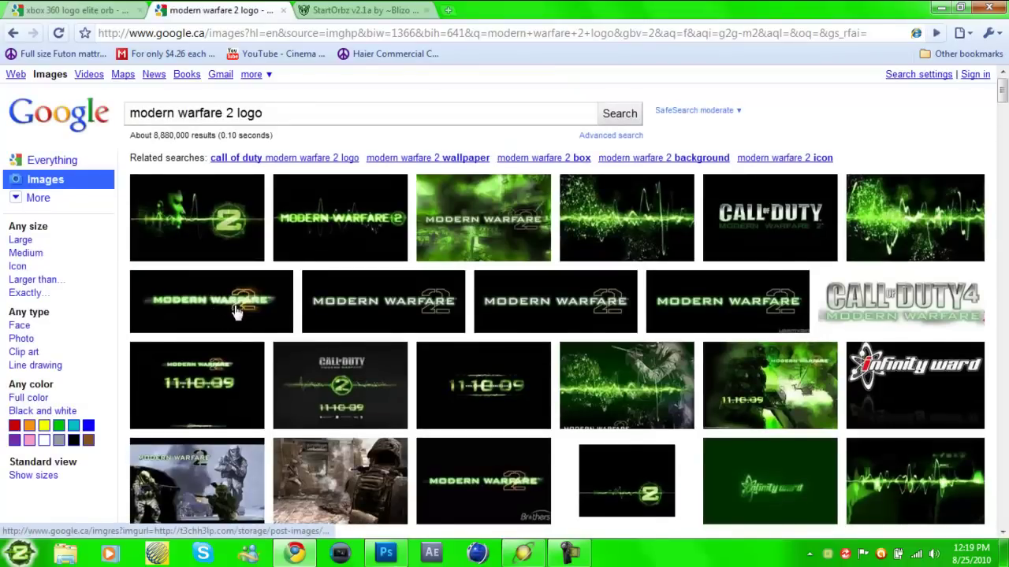
{"action": "scroll", "coordinate": [235, 311], "scroll_direction": "down", "scroll_amount": 2}
{"action": "scroll", "coordinate": [237, 322], "scroll_direction": "down", "scroll_amount": 2}
{"action": "scroll", "coordinate": [236, 322], "scroll_direction": "down", "scroll_amount": 1}
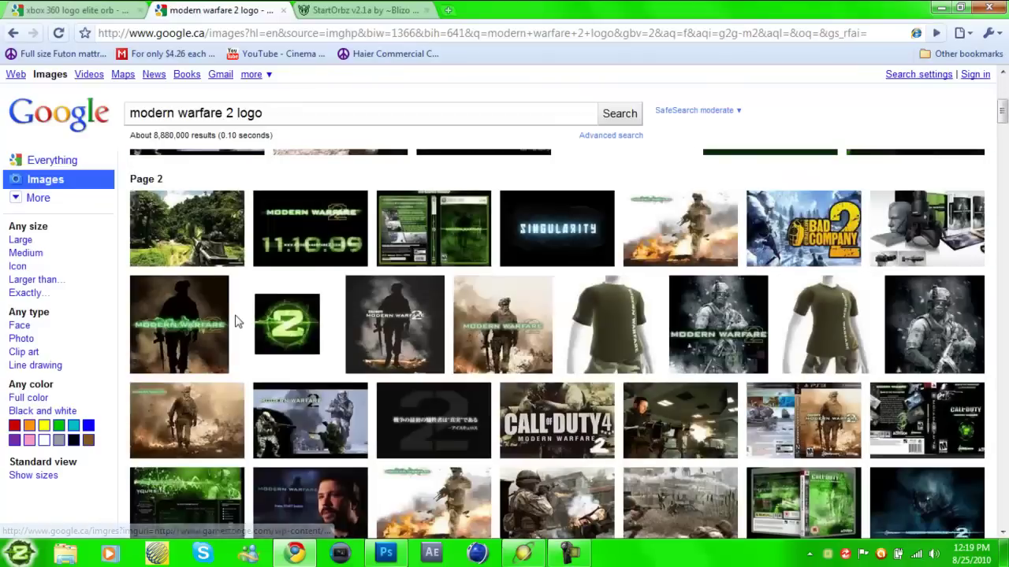
{"action": "mouse_move", "coordinate": [287, 323]}
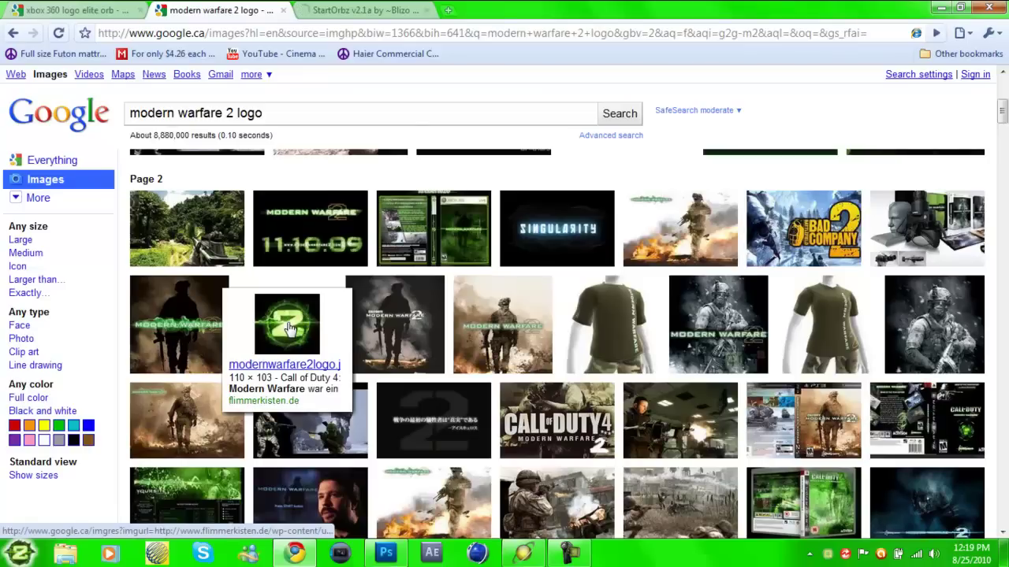
{"action": "left_click", "coordinate": [374, 12]}
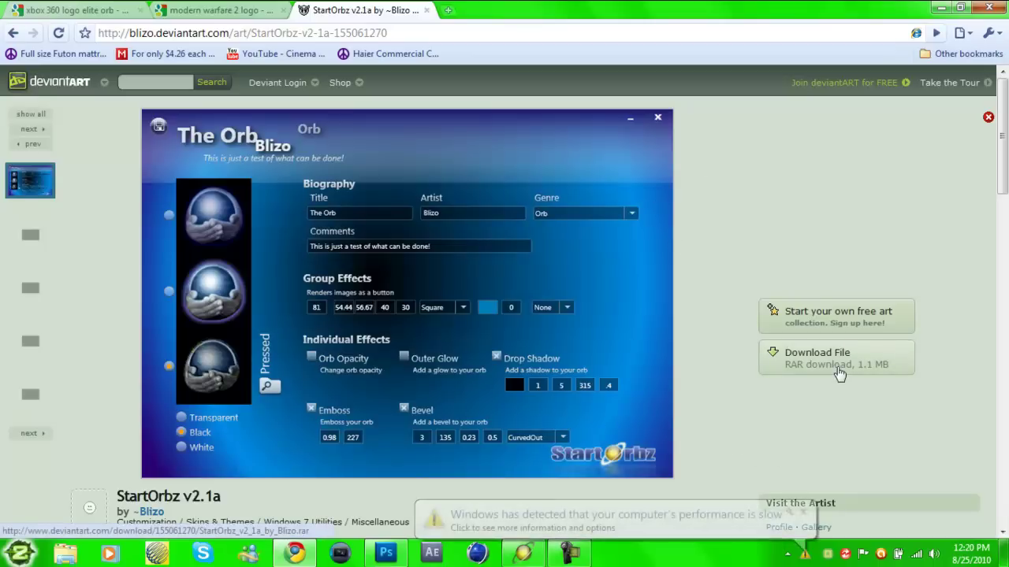
Step: Dismiss the performance balloon, download the StartOrbz v2.1a file, and minimize Chrome
{"action": "left_click", "coordinate": [791, 512]}
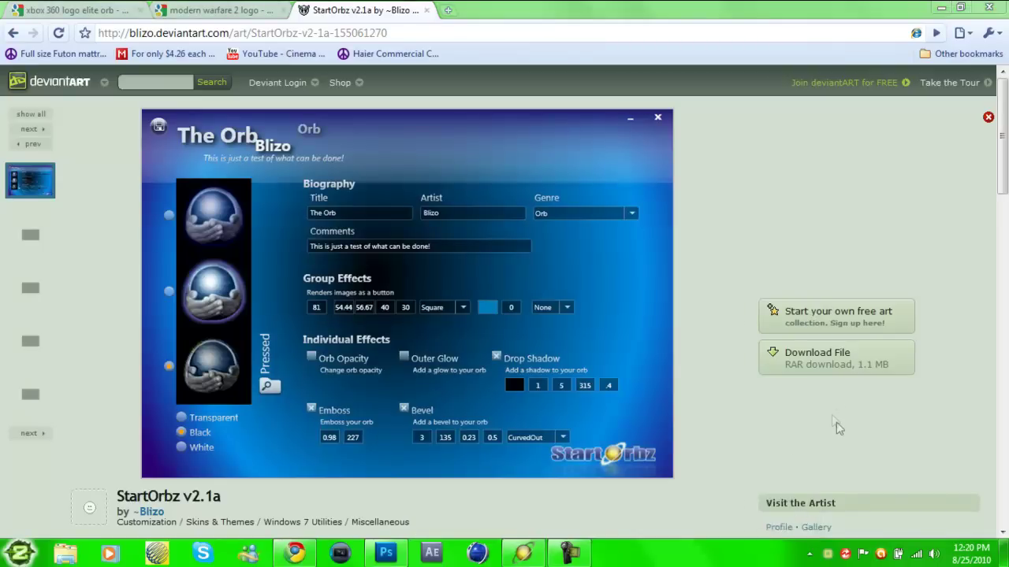
{"action": "left_click", "coordinate": [857, 367]}
{"action": "left_click", "coordinate": [940, 9]}
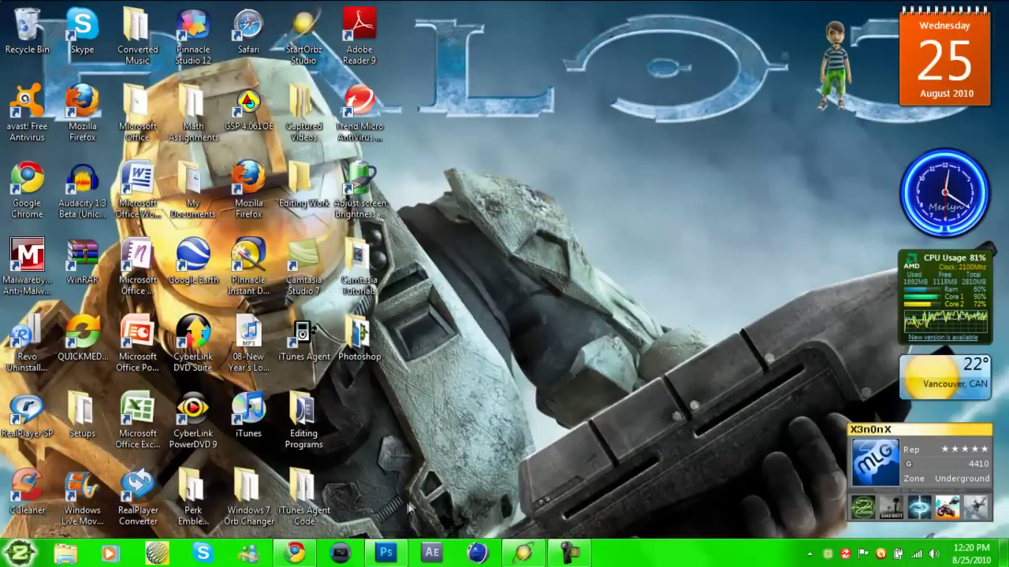
Step: Restore Photoshop with modernwarfare2logo.jpg open from the taskbar
{"action": "left_click", "coordinate": [390, 554]}
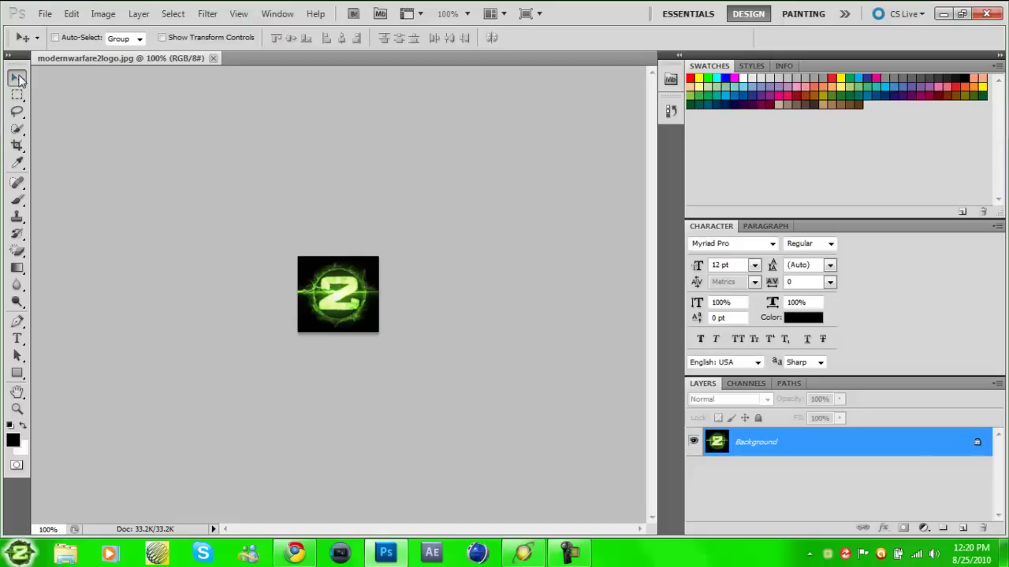
Step: At 200% zoom, Magic Erase the black areas above and below the green Z emblem
{"action": "key", "text": "ctrl+plus"}
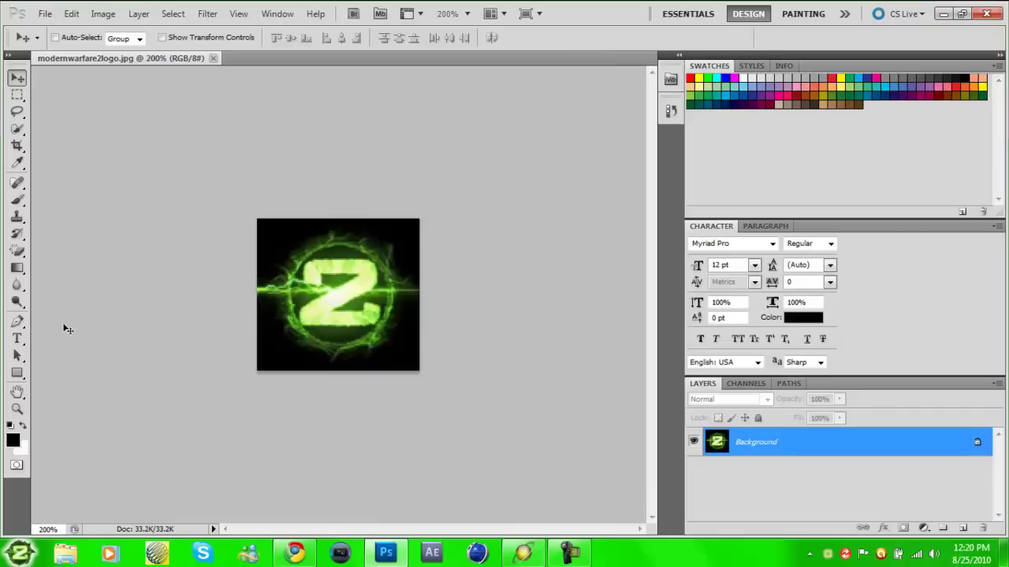
{"action": "left_click", "coordinate": [22, 254]}
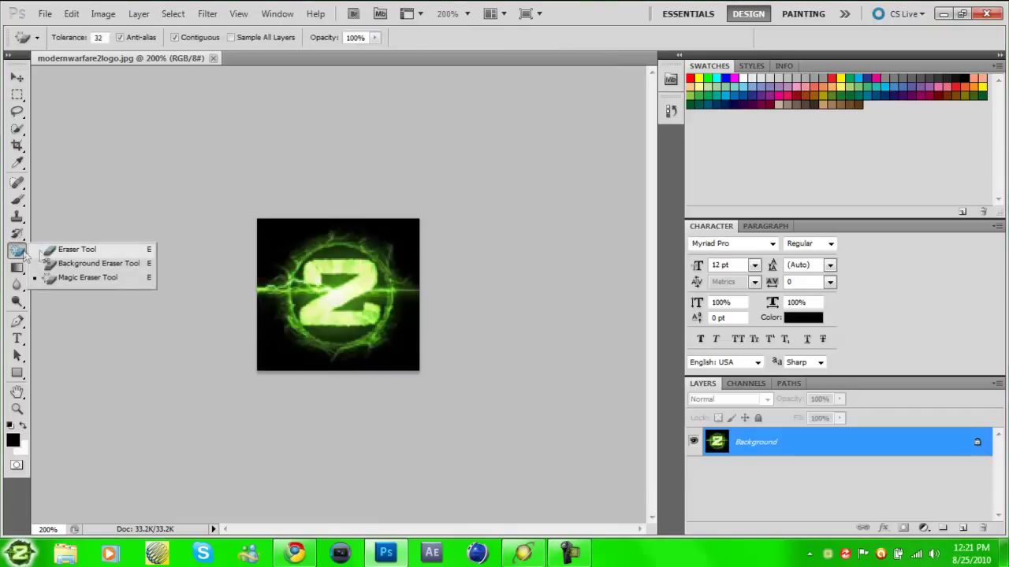
{"action": "left_click", "coordinate": [122, 276]}
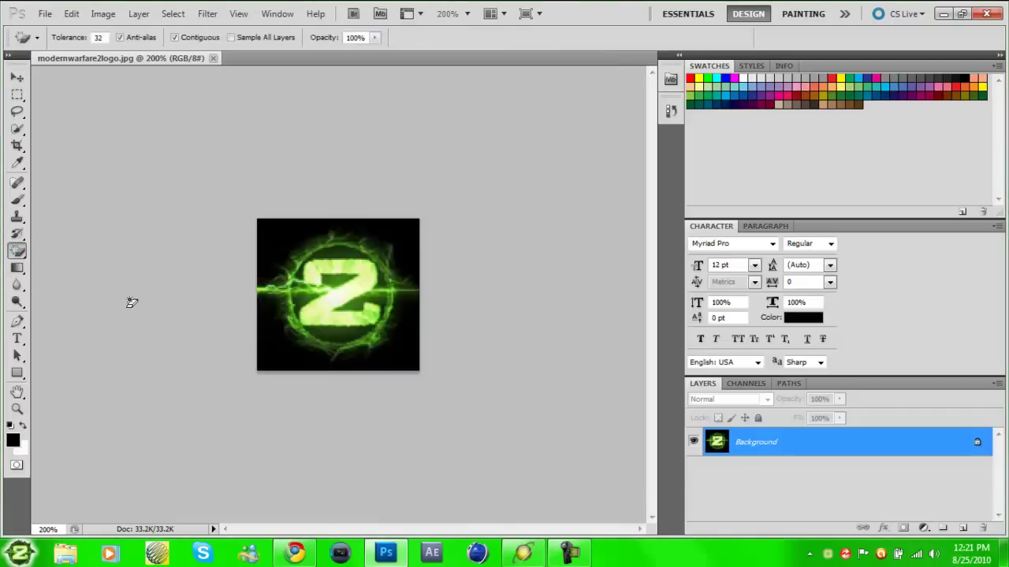
{"action": "left_click", "coordinate": [272, 239]}
{"action": "left_click", "coordinate": [275, 363]}
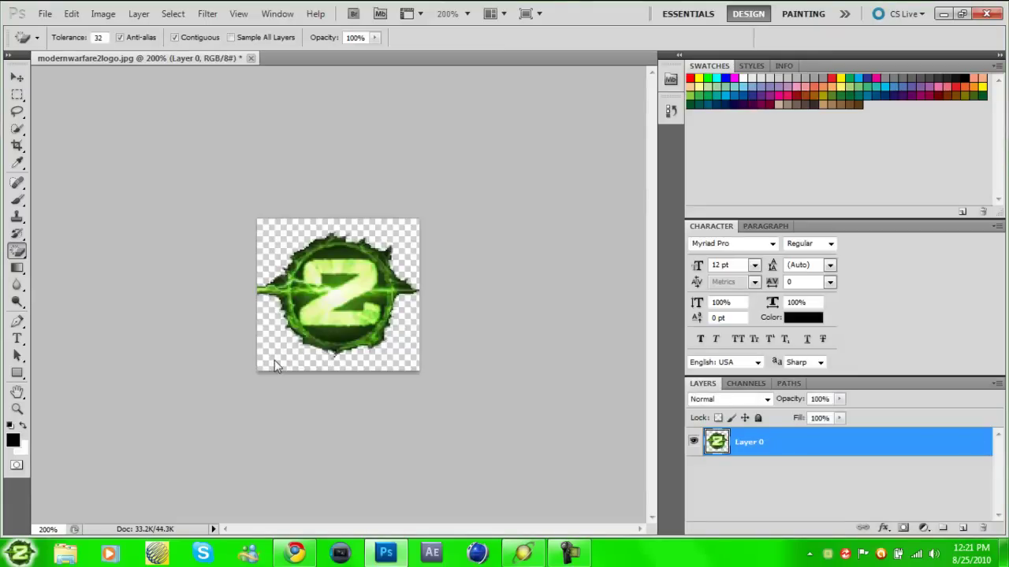
{"action": "left_click", "coordinate": [16, 78]}
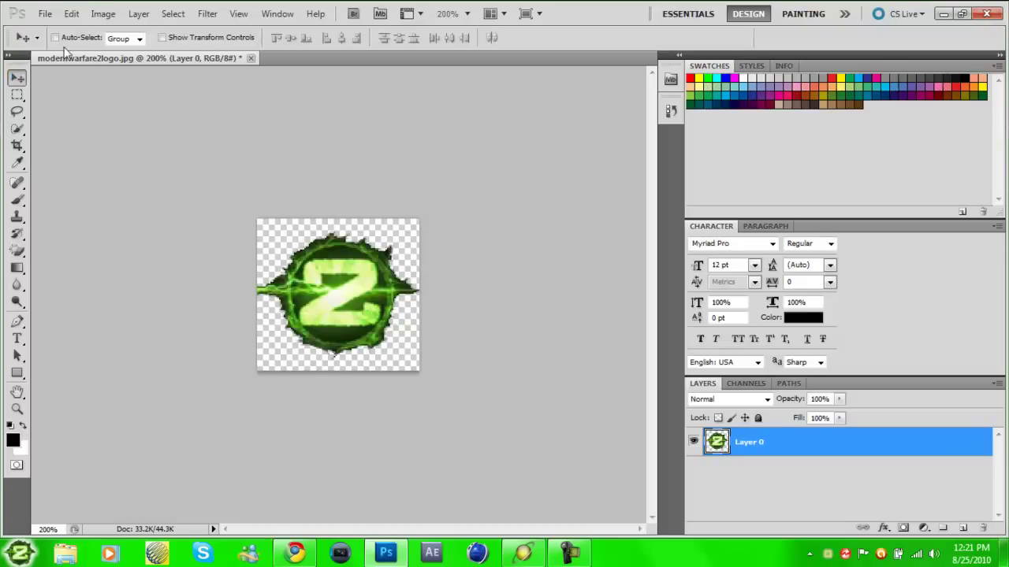
Step: Start a PNG Save As and cancel it, then close the logo document without saving
{"action": "left_click", "coordinate": [45, 13]}
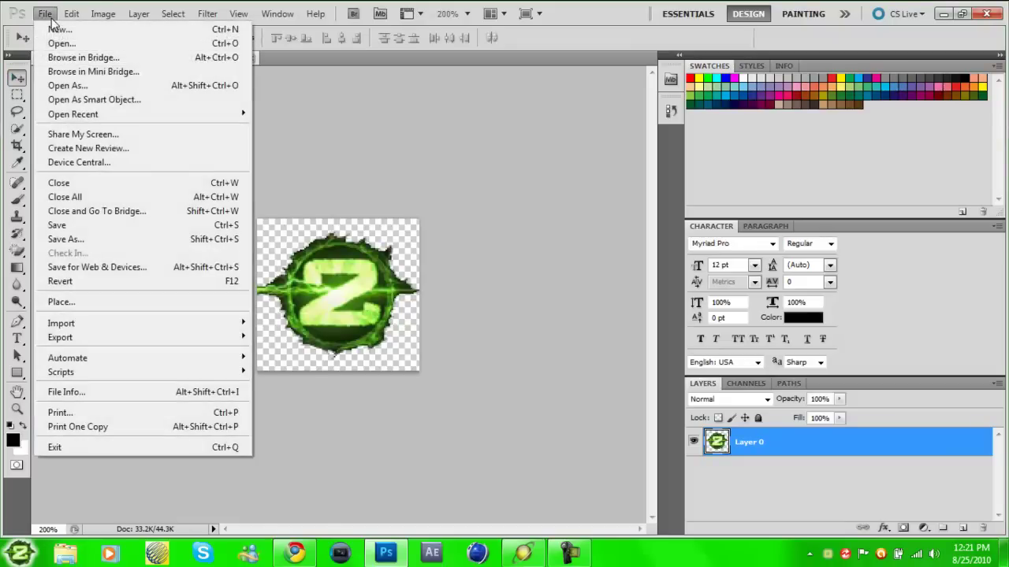
{"action": "left_click", "coordinate": [165, 225]}
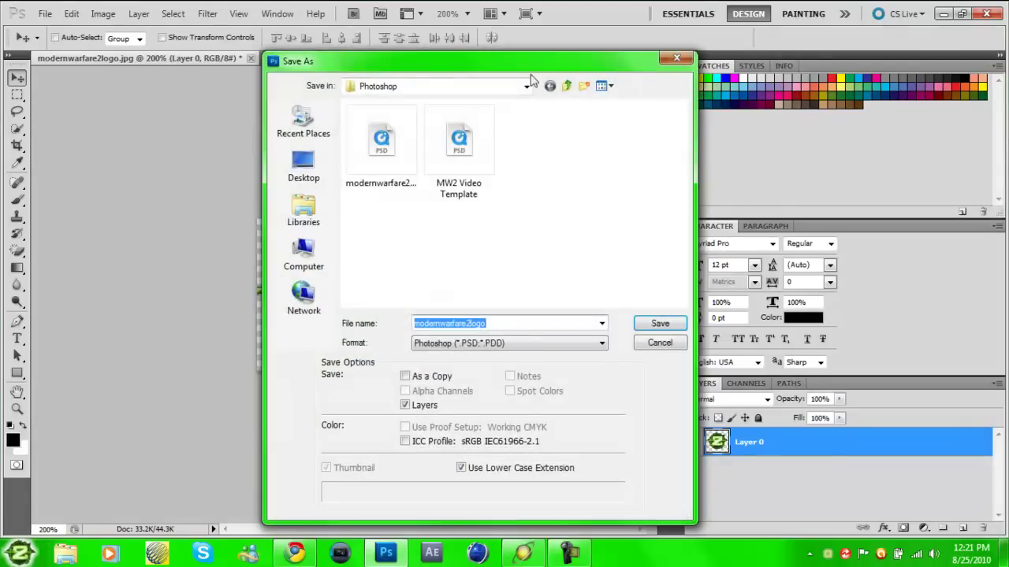
{"action": "left_click_drag", "start_coordinate": [529, 73], "coordinate": [713, 70]}
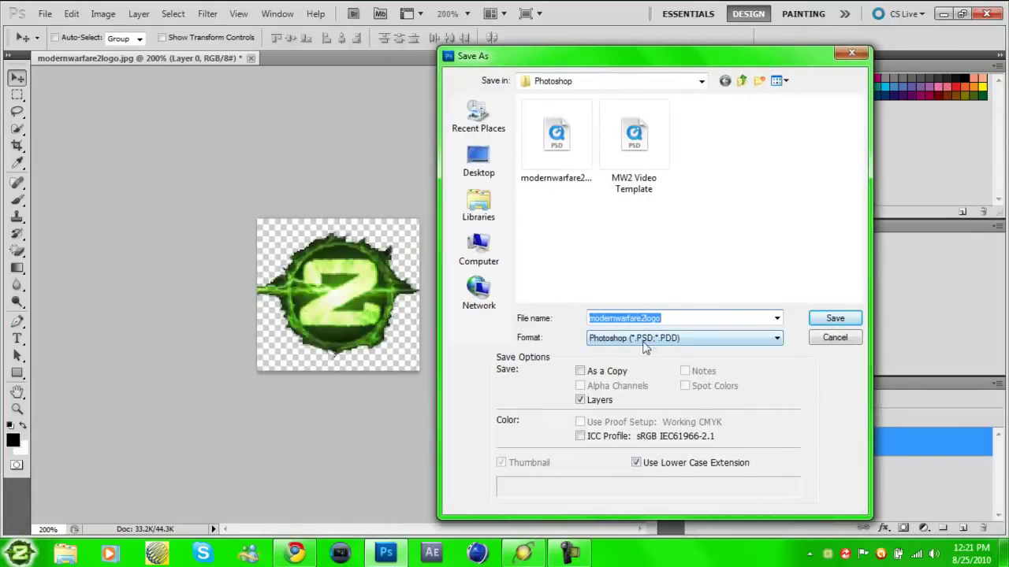
{"action": "left_click", "coordinate": [684, 338]}
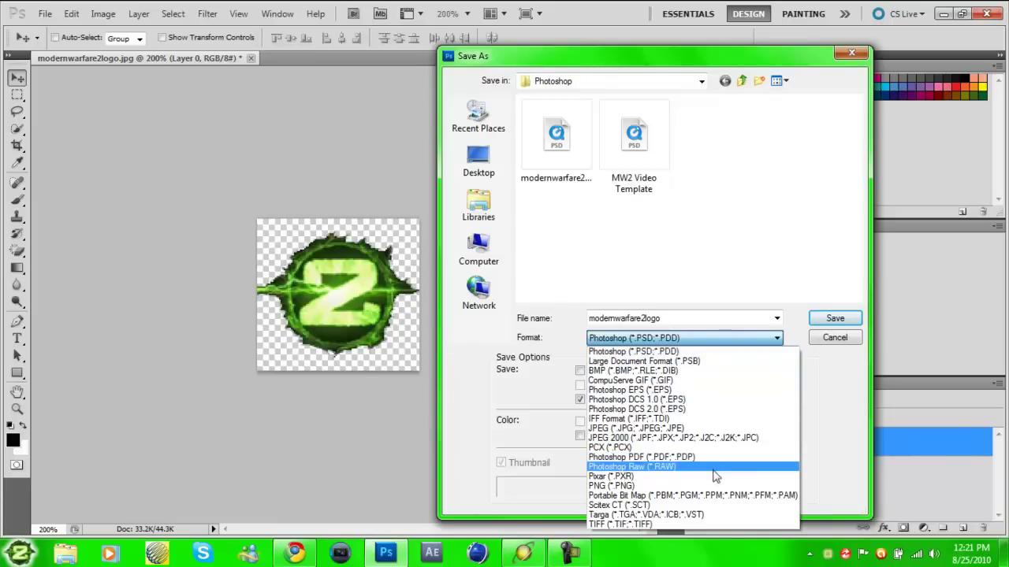
{"action": "left_click", "coordinate": [693, 486]}
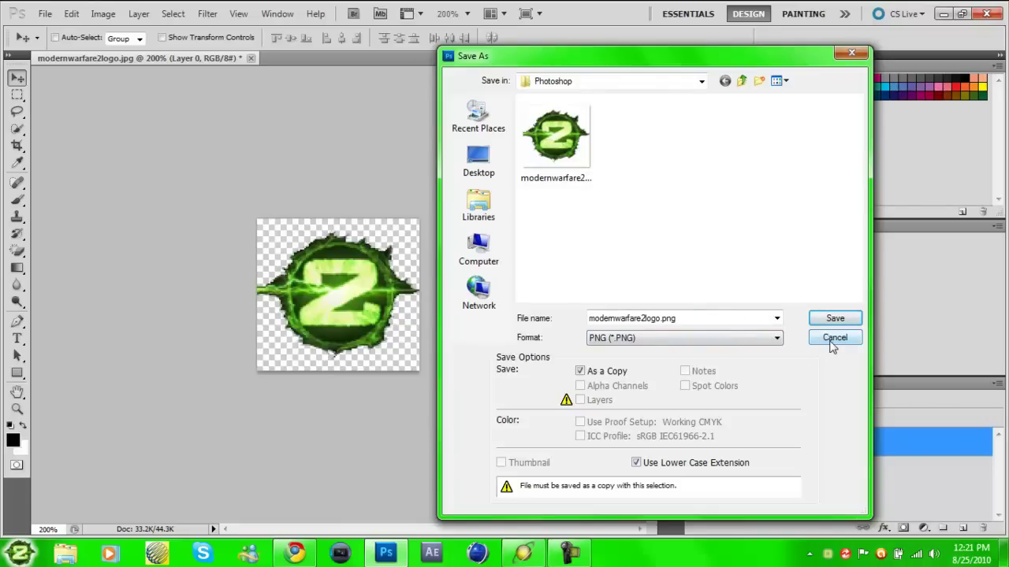
{"action": "left_click", "coordinate": [831, 343]}
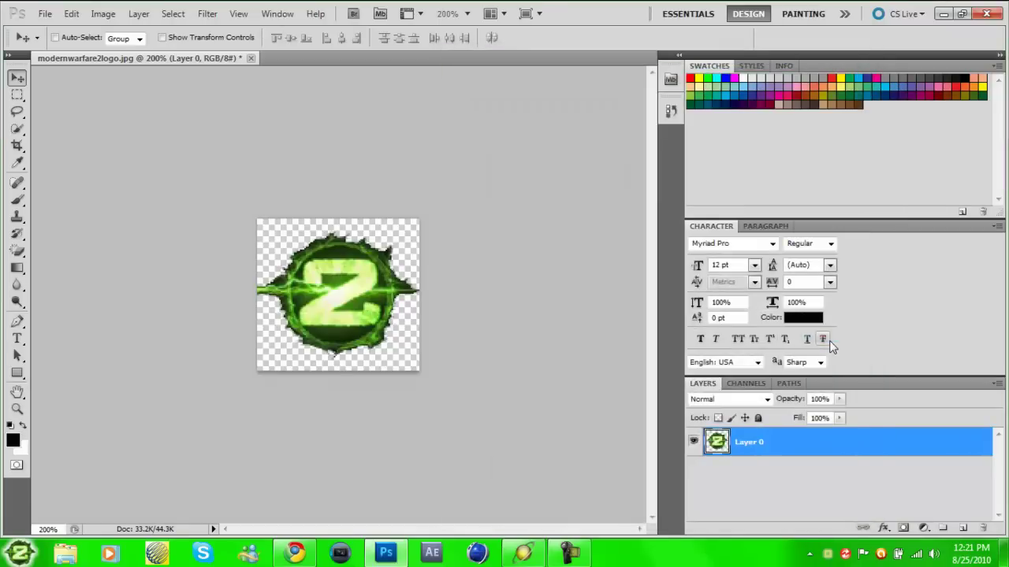
{"action": "left_click", "coordinate": [992, 17]}
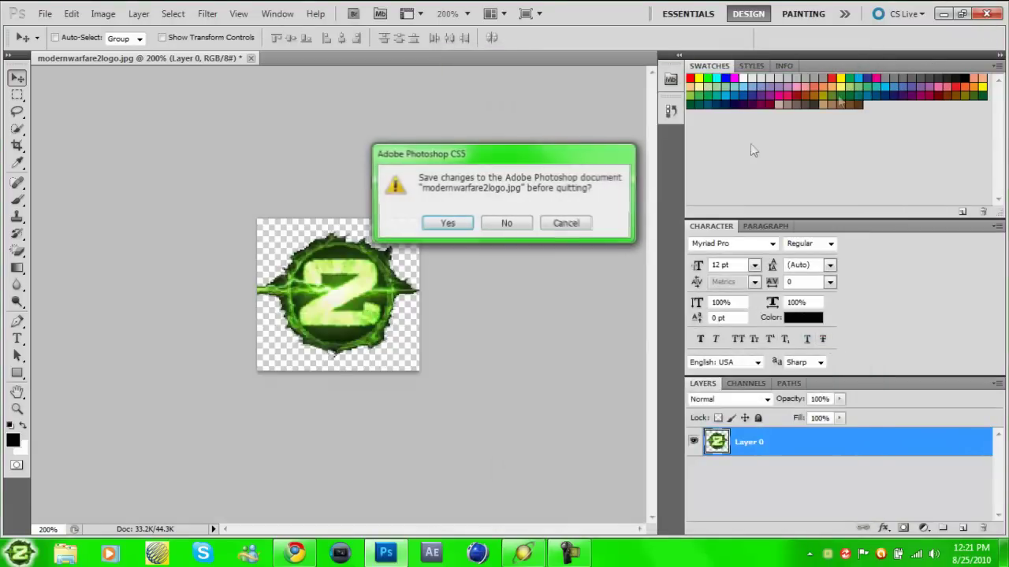
{"action": "left_click", "coordinate": [525, 226]}
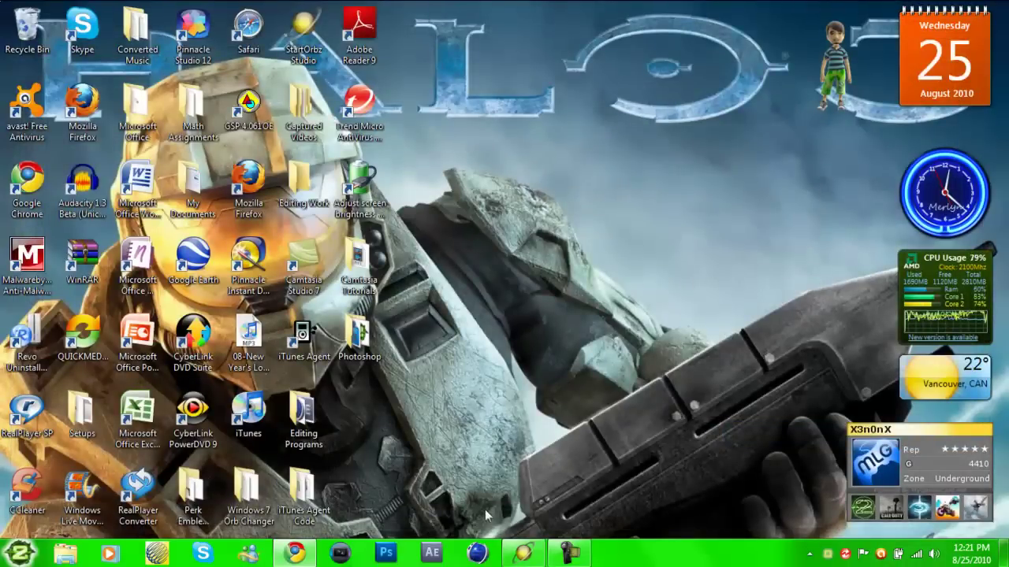
Step: Restore StartOrbz Studio and load the XBOX_360 orb image into all three image sets
{"action": "left_click", "coordinate": [525, 554]}
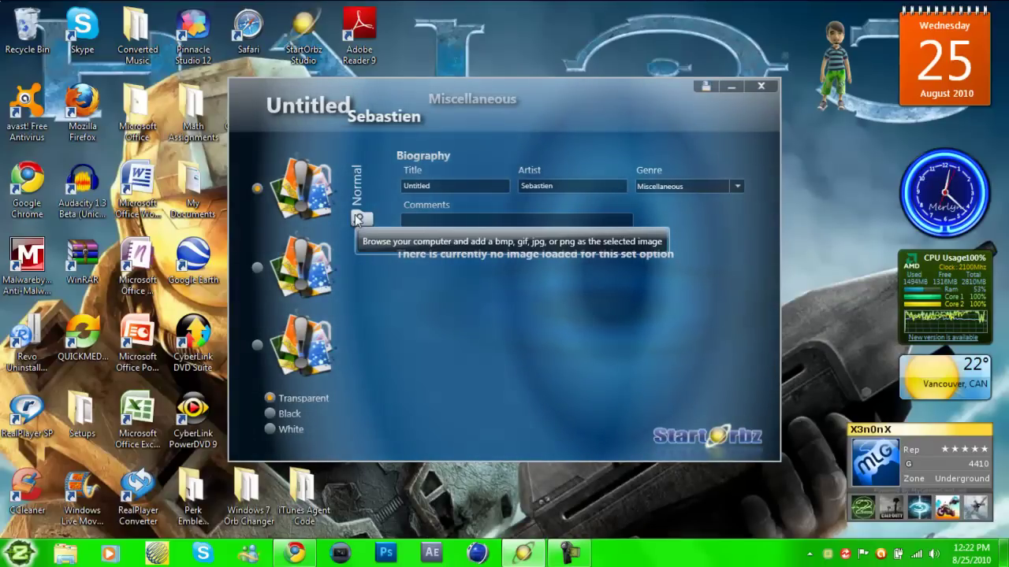
{"action": "left_click", "coordinate": [358, 220]}
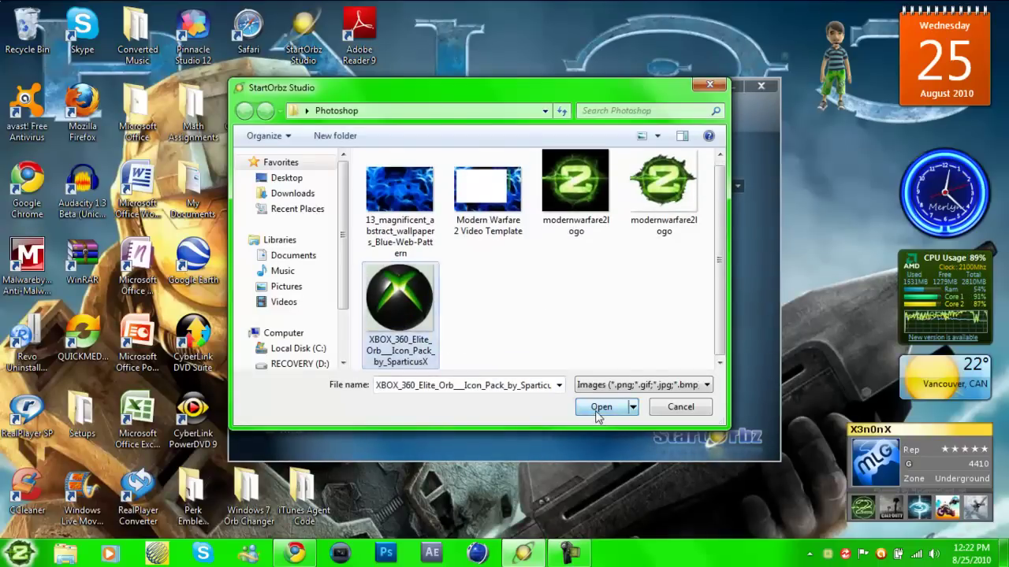
{"action": "left_click", "coordinate": [595, 410]}
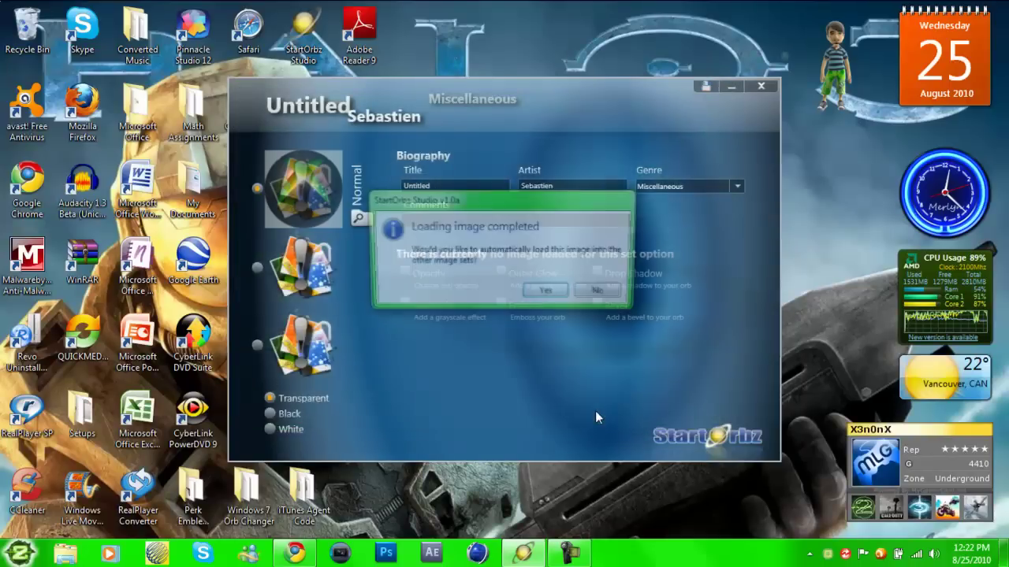
{"action": "left_click", "coordinate": [548, 293]}
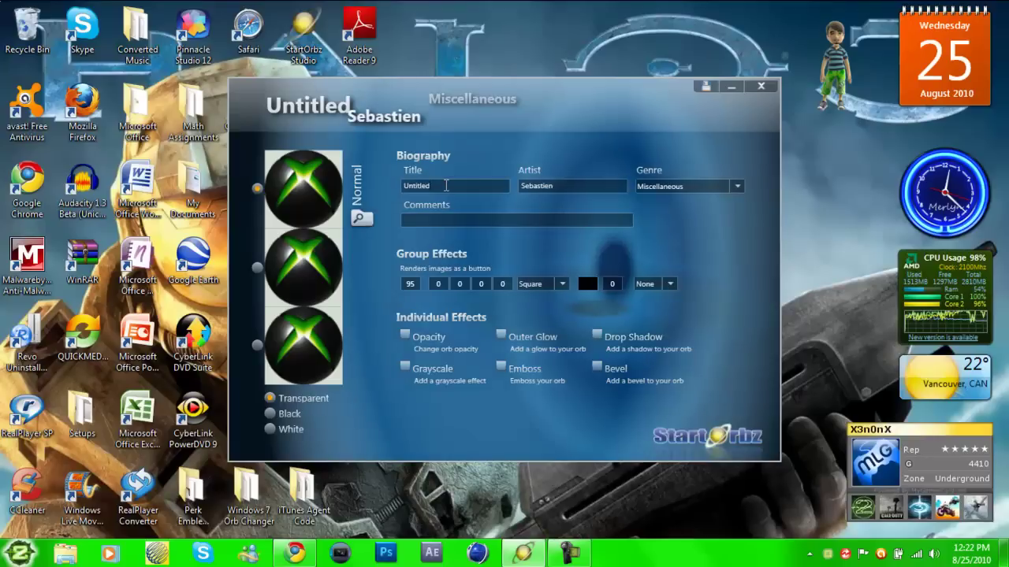
Step: Retitle the orb 'Xbox 360 logo', correcting typing mistakes along the way
{"action": "type", "text": "X"}
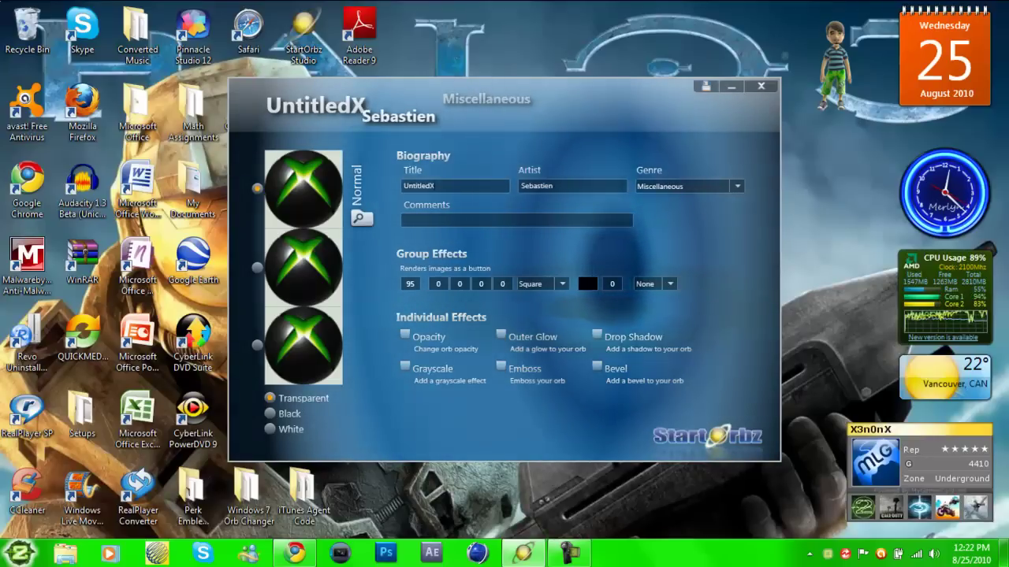
{"action": "type", "text": "box 360 L"}
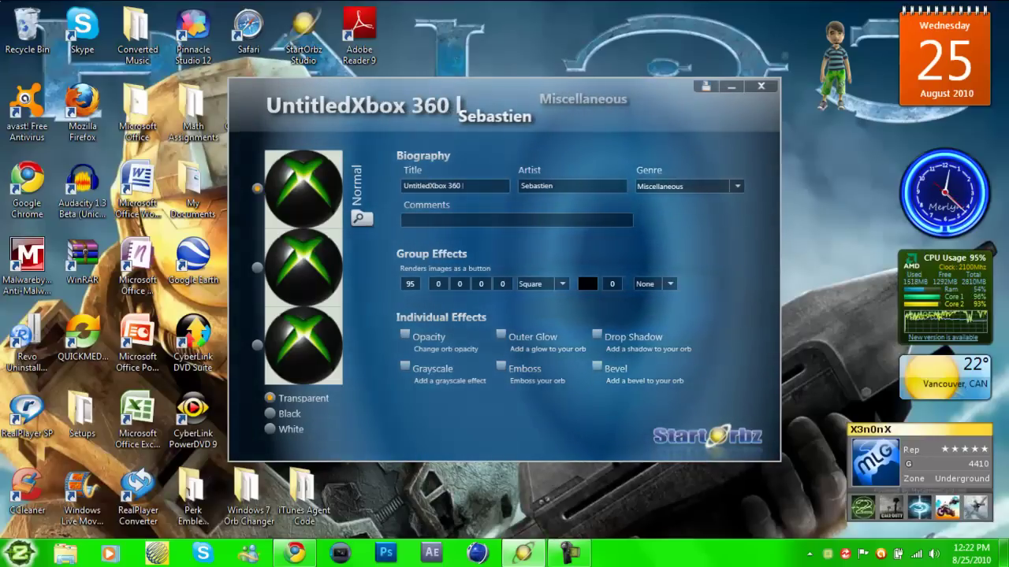
{"action": "key", "text": "BackSpace"}
{"action": "key", "text": "BackSpace"}
{"action": "key", "text": "BackSpace"}
{"action": "key", "text": "BackSpace"}
{"action": "key", "text": "BackSpace"}
{"action": "key", "text": "BackSpace"}
{"action": "key", "text": "BackSpace"}
{"action": "type", "text": "Xb"}
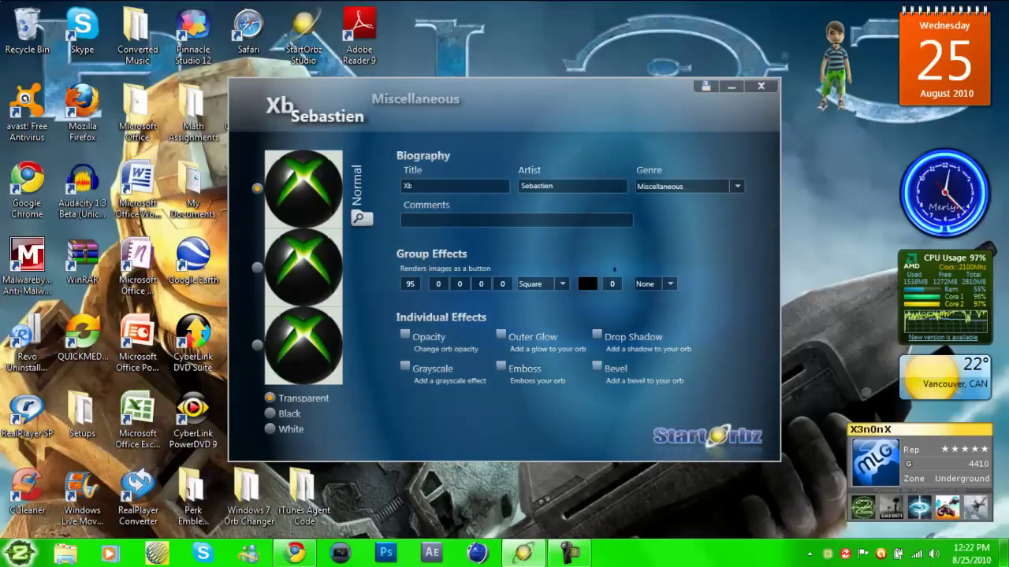
{"action": "type", "text": "xo"}
{"action": "key", "text": "BackSpace"}
{"action": "key", "text": "BackSpace"}
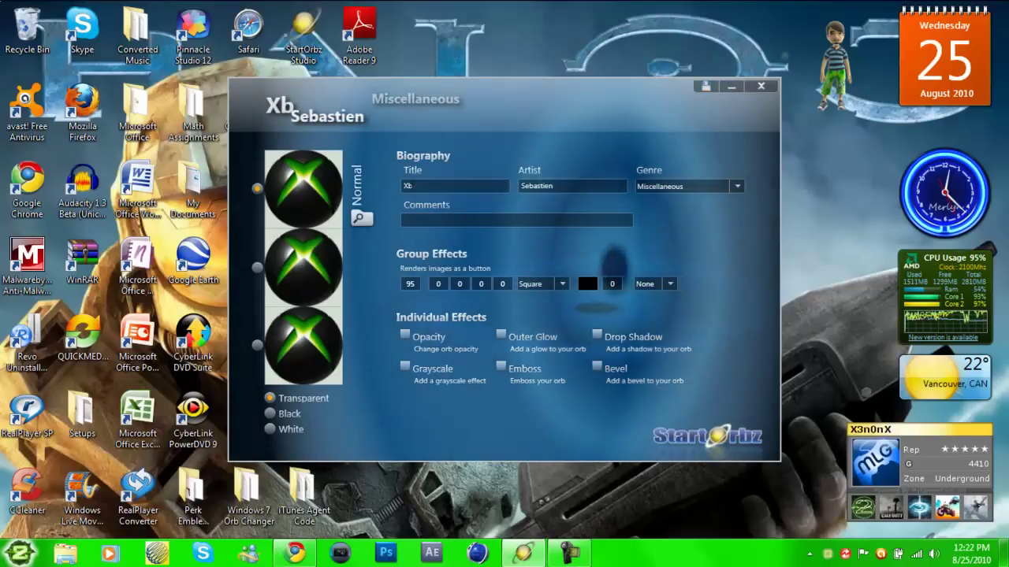
{"action": "type", "text": "ox 360"}
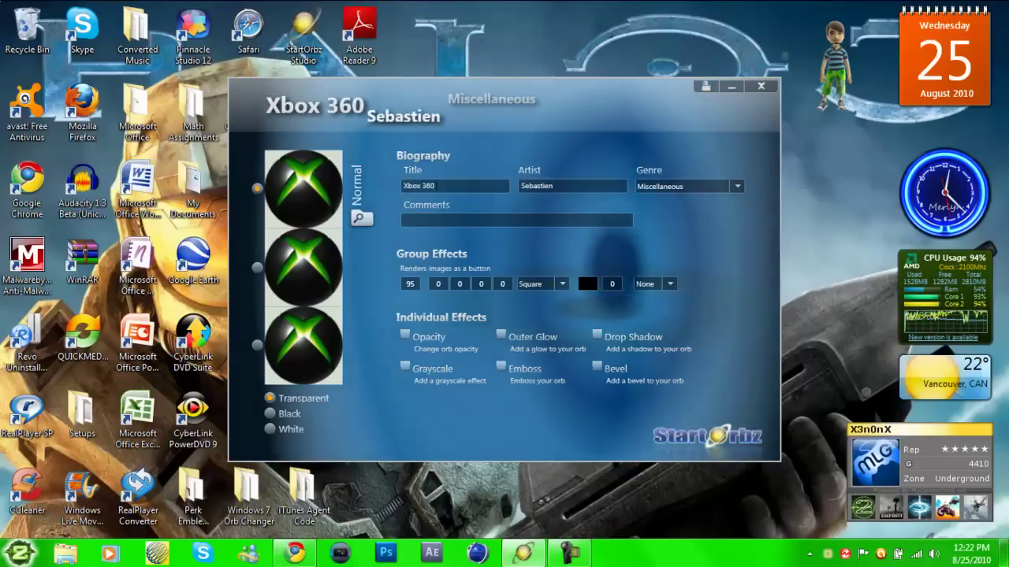
{"action": "type", "text": " logo"}
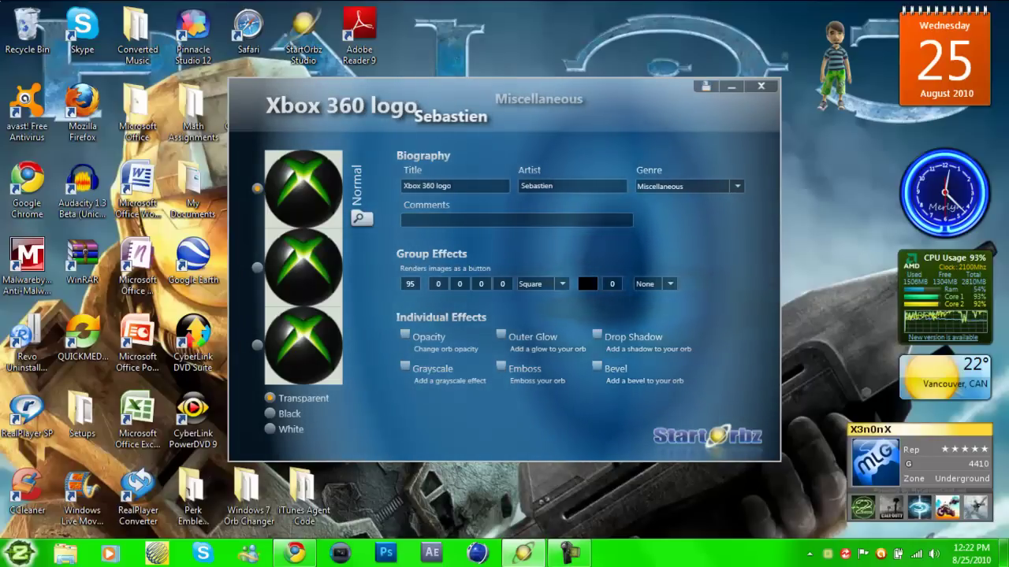
{"action": "left_click", "coordinate": [411, 285]}
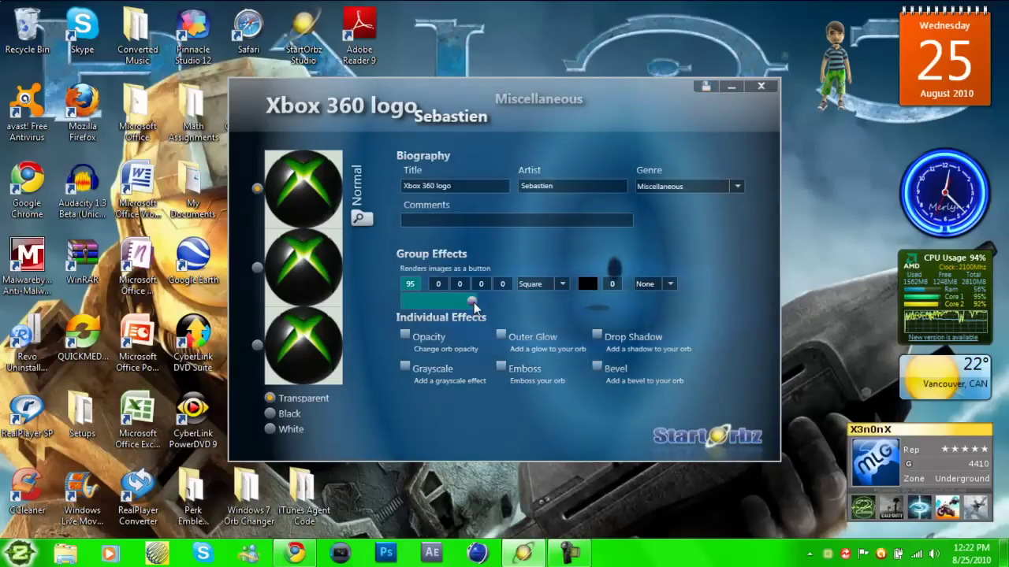
Step: Set the group effects orb size to 61 and the shape style to Round
{"action": "left_click_drag", "start_coordinate": [468, 304], "coordinate": [433, 304]}
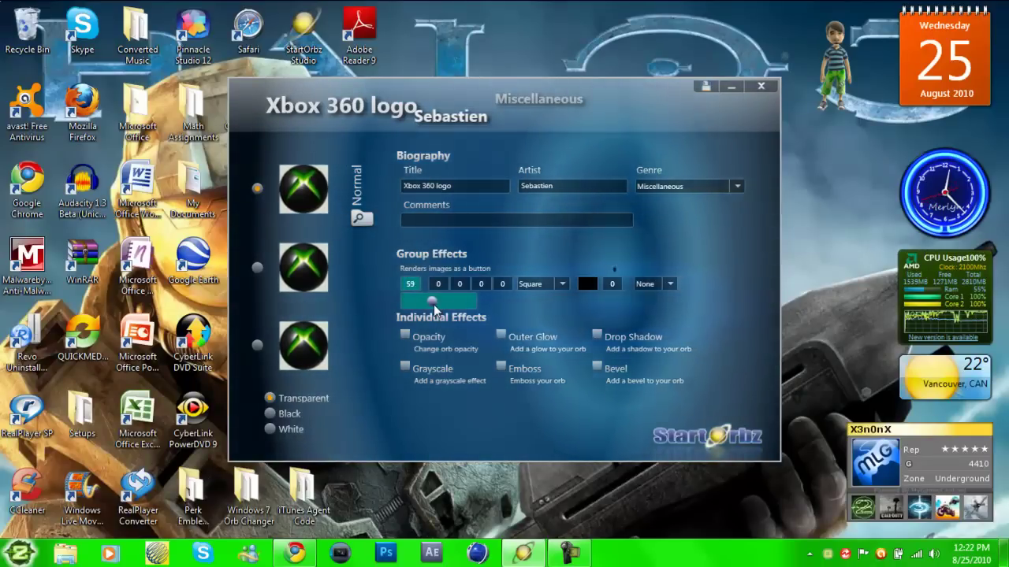
{"action": "left_click_drag", "start_coordinate": [433, 304], "coordinate": [435, 304]}
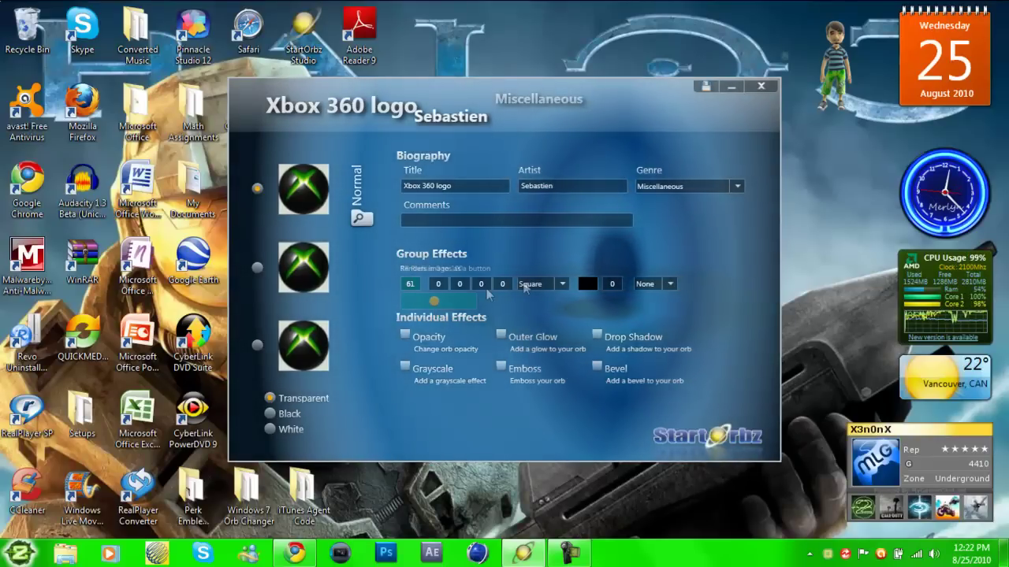
{"action": "left_click", "coordinate": [562, 285]}
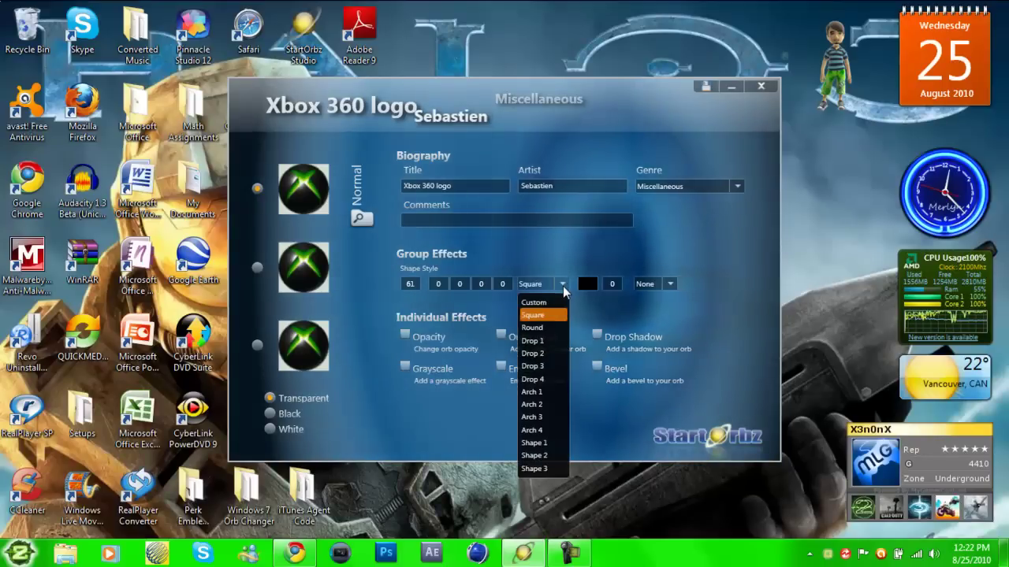
{"action": "left_click", "coordinate": [557, 328]}
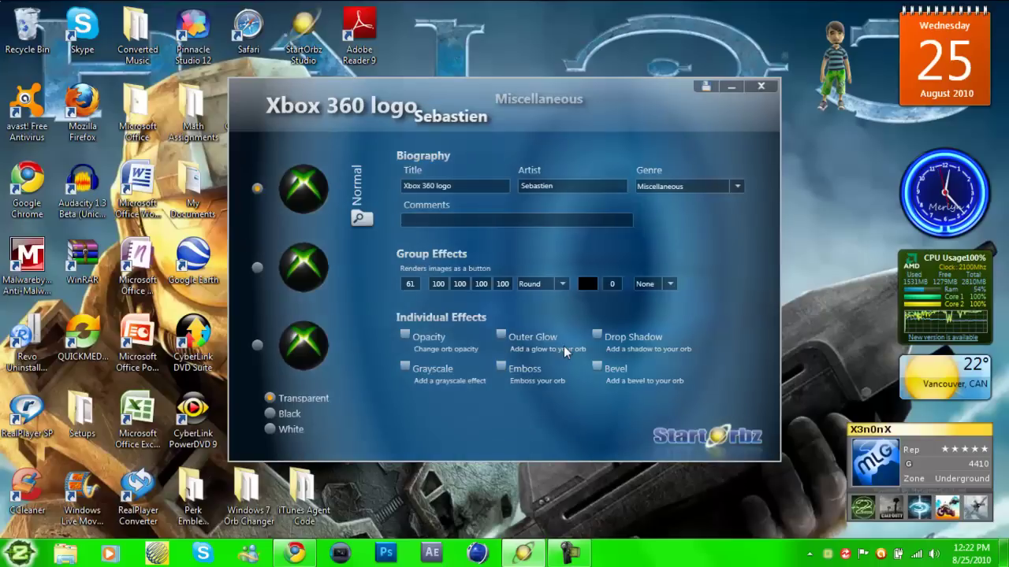
Step: Give the first orb an enlarged blue outer glow
{"action": "left_click", "coordinate": [502, 333]}
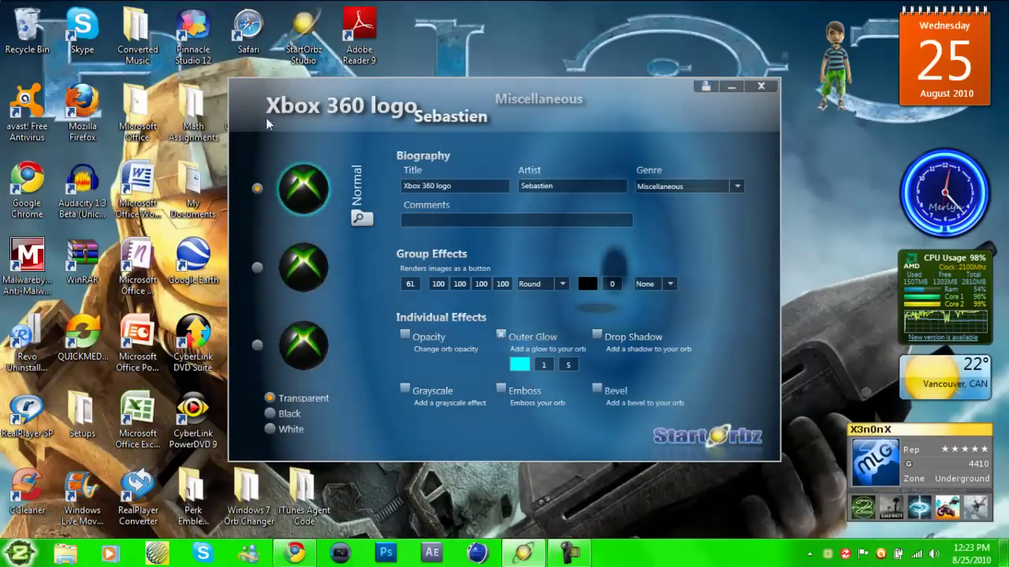
{"action": "left_click_drag", "start_coordinate": [567, 366], "coordinate": [614, 386]}
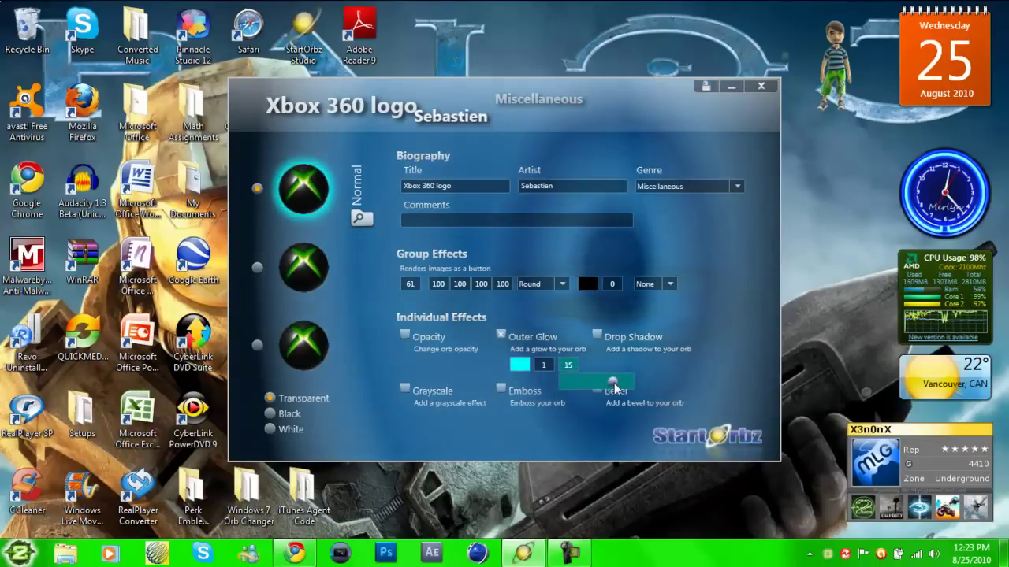
{"action": "left_click", "coordinate": [527, 364]}
{"action": "left_click", "coordinate": [367, 325]}
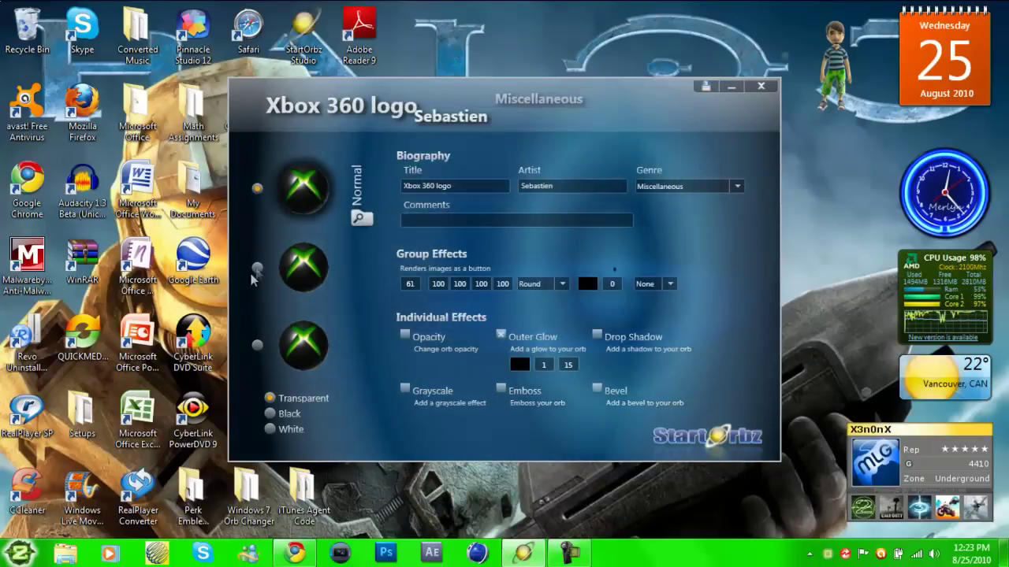
{"action": "left_click", "coordinate": [520, 363]}
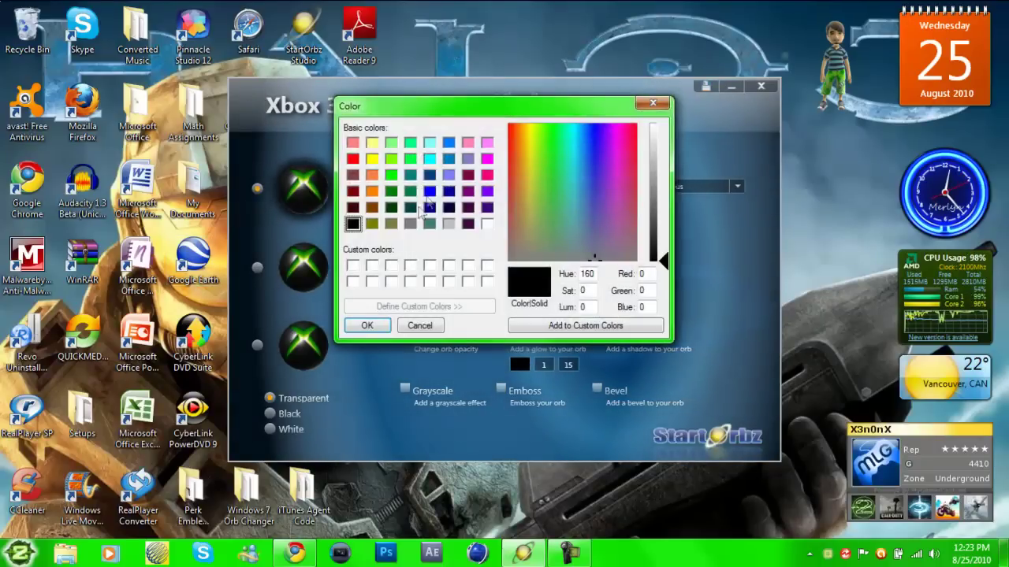
{"action": "left_click", "coordinate": [430, 191]}
{"action": "left_click", "coordinate": [384, 325]}
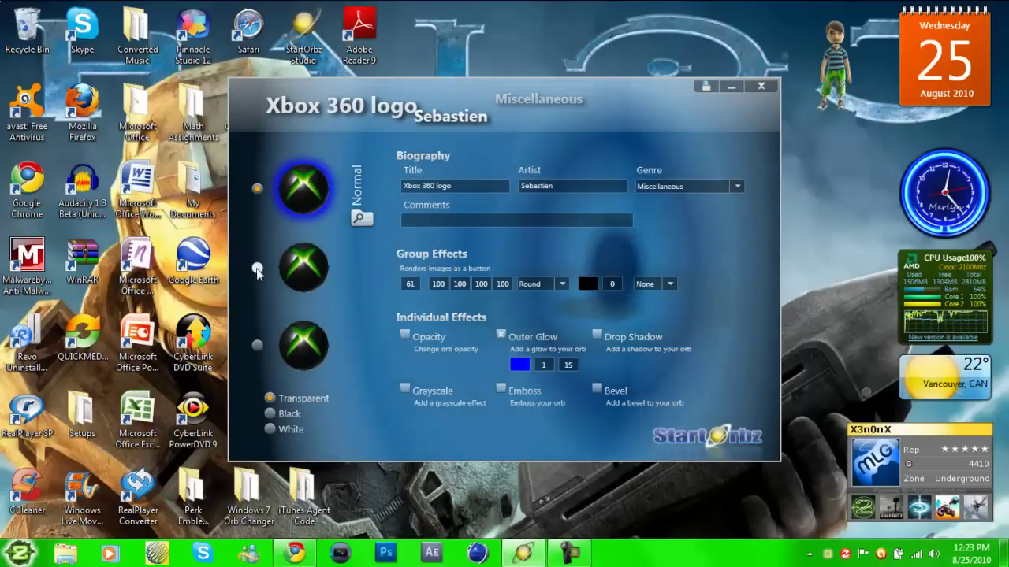
{"action": "left_click", "coordinate": [519, 336]}
Step: Size the hover orb's glow to about 15 and enable a widened outer glow on the pressed orb
{"action": "left_click", "coordinate": [518, 334]}
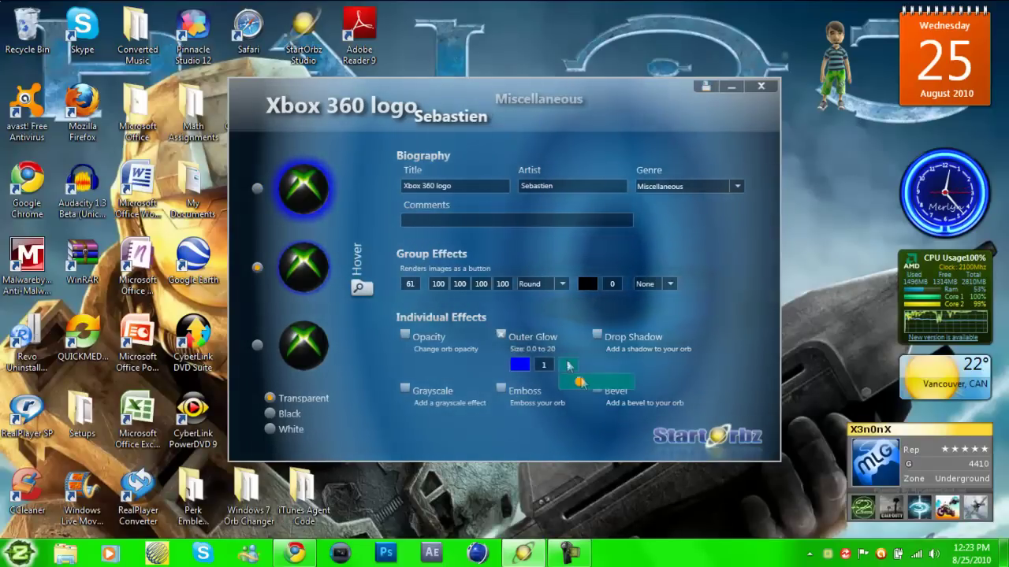
{"action": "left_click_drag", "start_coordinate": [586, 383], "coordinate": [613, 389]}
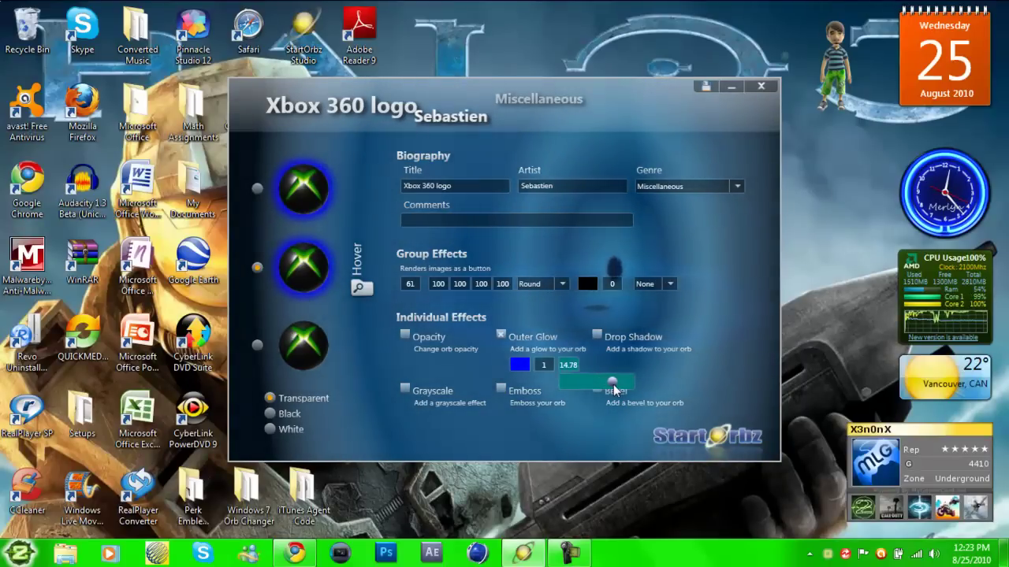
{"action": "left_click", "coordinate": [257, 344]}
{"action": "left_click", "coordinate": [500, 334]}
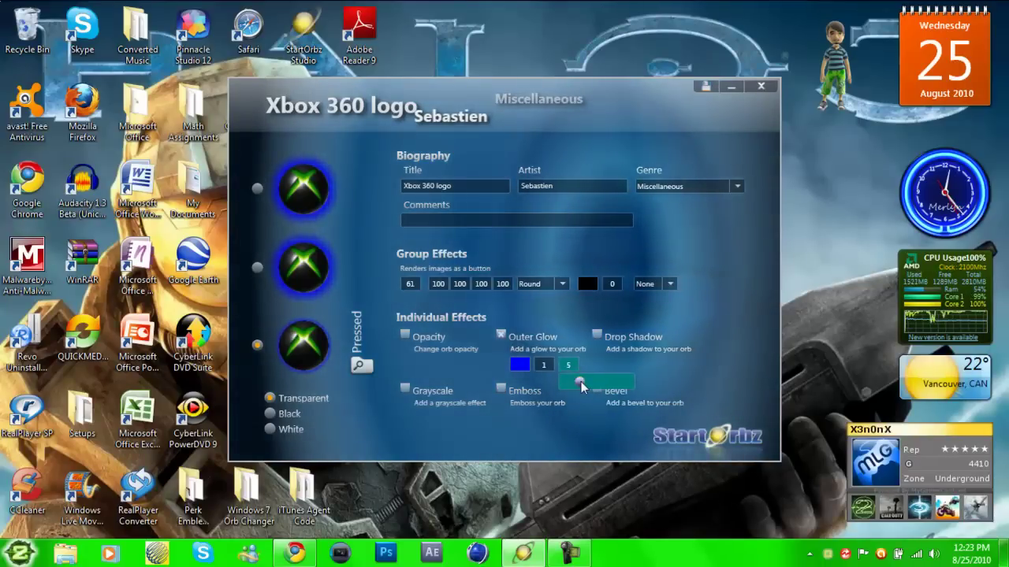
{"action": "left_click_drag", "start_coordinate": [580, 382], "coordinate": [614, 385]}
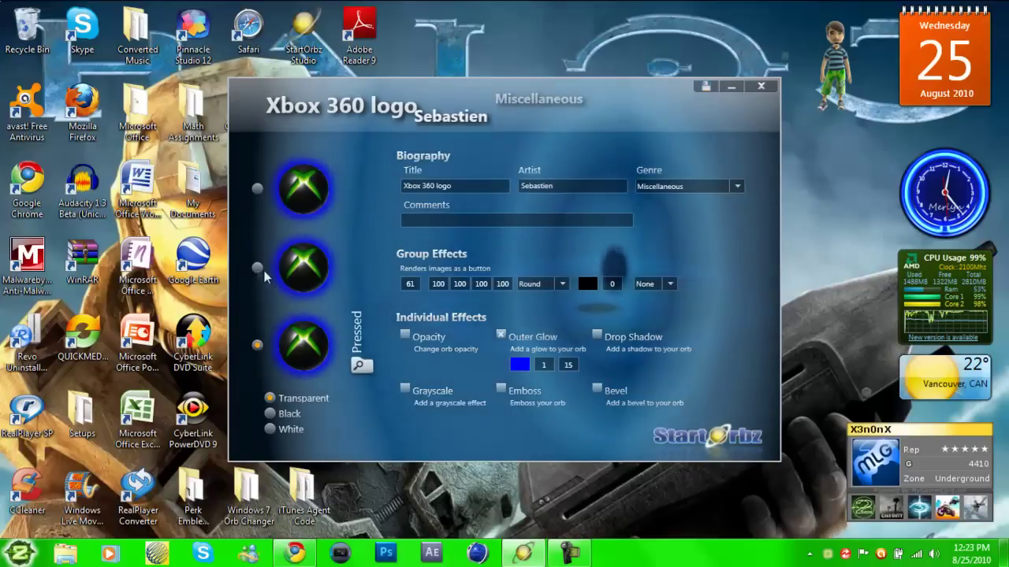
Step: Colour the hover orb's outer glow yellow
{"action": "left_click", "coordinate": [520, 364]}
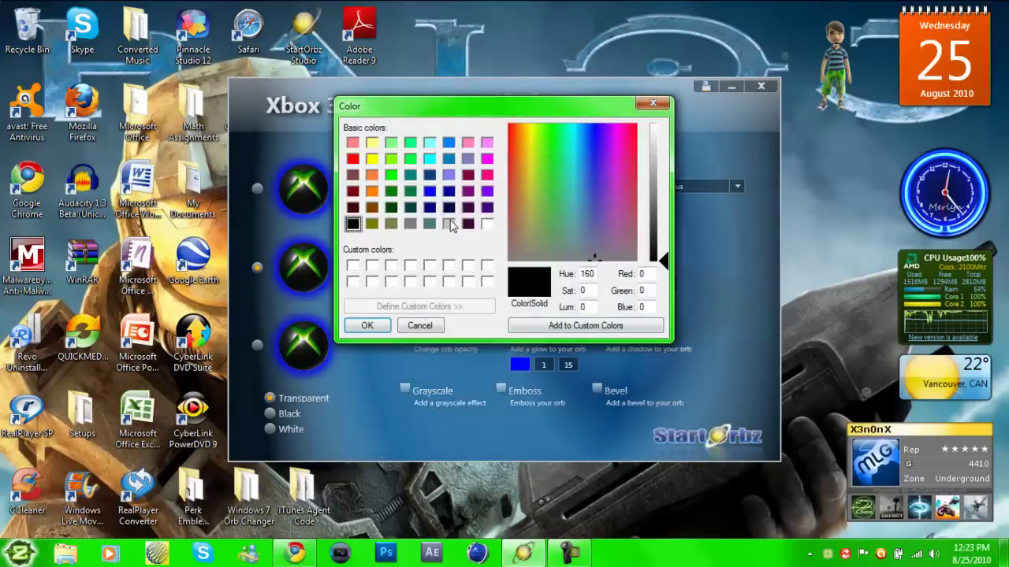
{"action": "left_click", "coordinate": [487, 208]}
{"action": "left_click", "coordinate": [371, 158]}
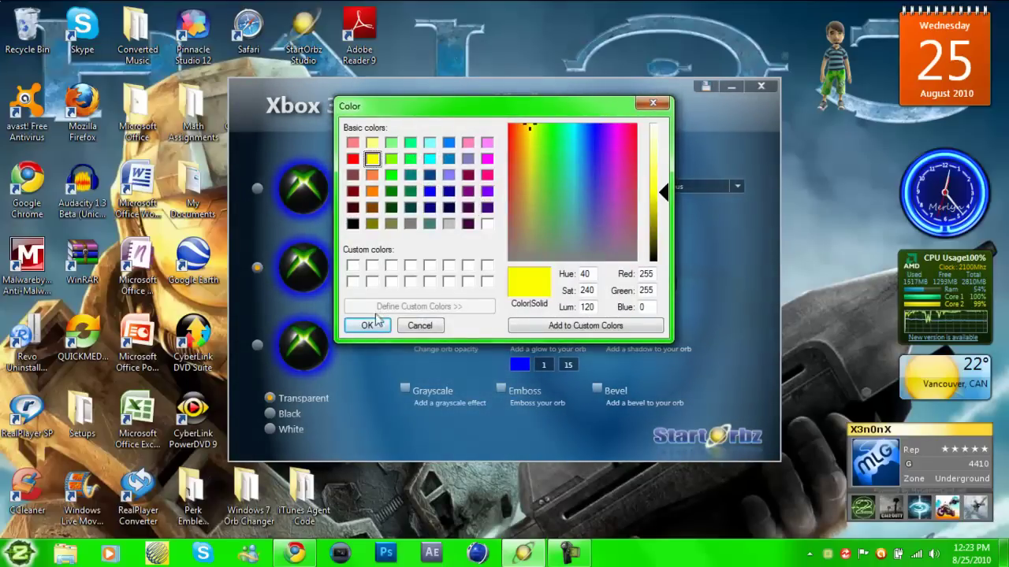
{"action": "left_click", "coordinate": [367, 326]}
Step: Colour the pressed orb's outer glow green
{"action": "left_click", "coordinate": [257, 345]}
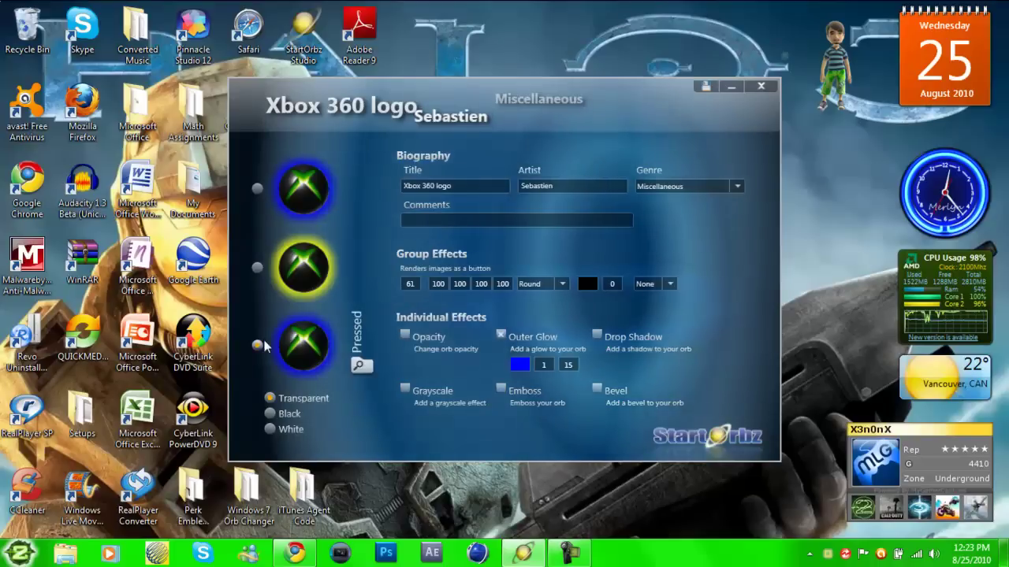
{"action": "left_click", "coordinate": [520, 364]}
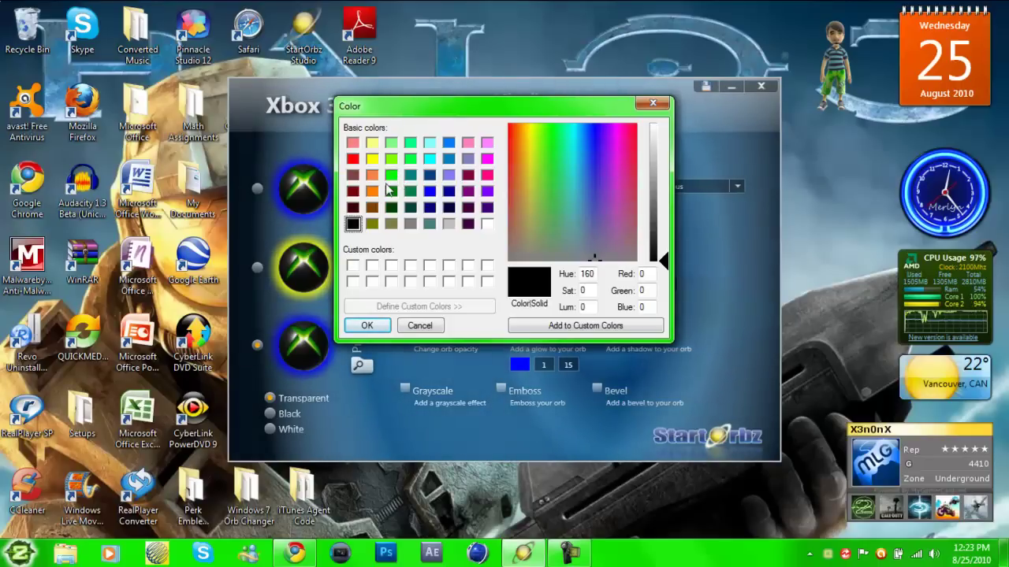
{"action": "left_click", "coordinate": [390, 174]}
{"action": "left_click", "coordinate": [367, 325]}
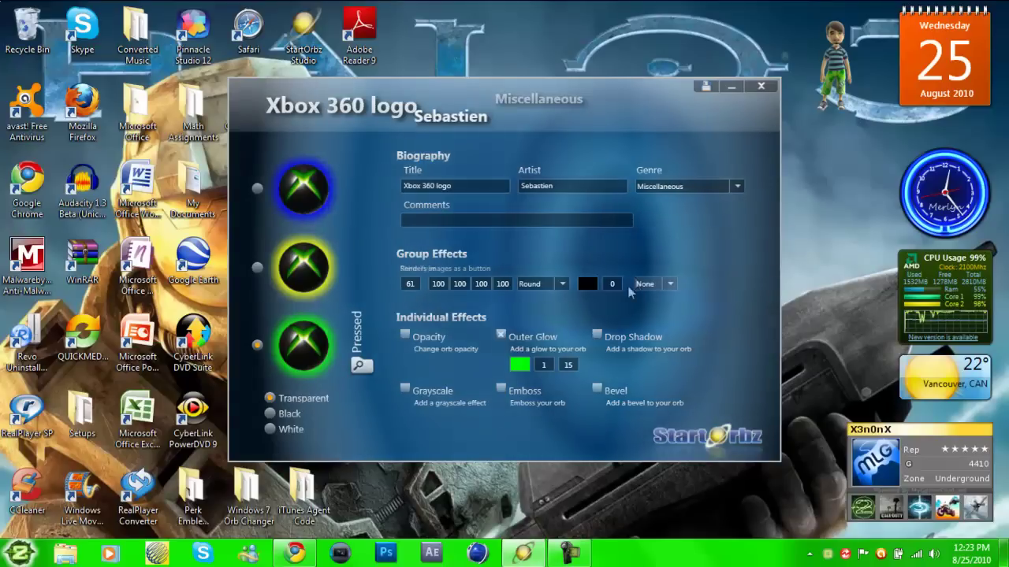
Step: Set the Xbox 360 orb's Shine Type to Round
{"action": "left_click", "coordinate": [673, 291]}
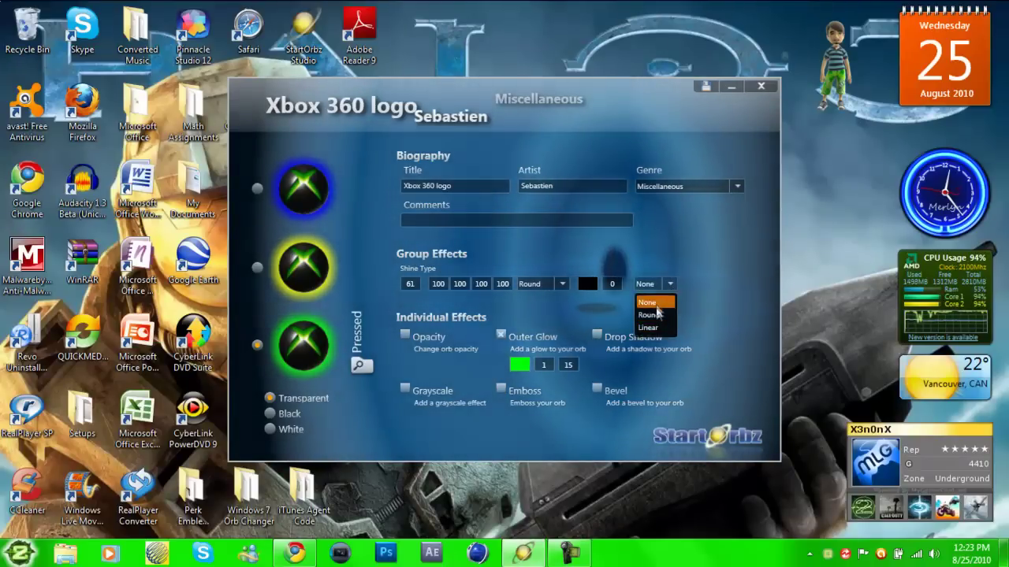
{"action": "left_click", "coordinate": [654, 314]}
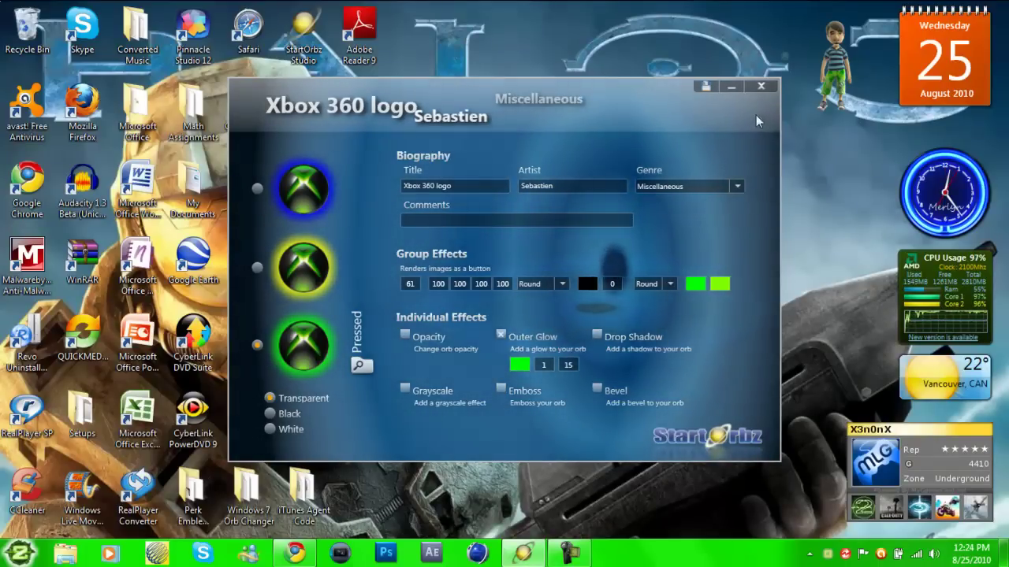
Step: Save the Xbox 360 logo orb to the library as a StartOrbz project
{"action": "left_click", "coordinate": [704, 87]}
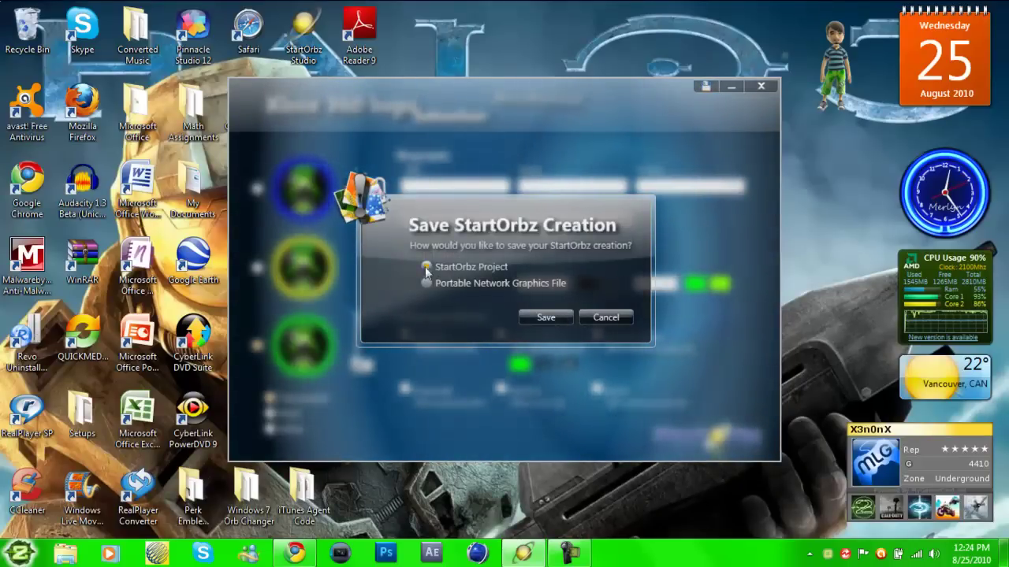
{"action": "left_click", "coordinate": [535, 319]}
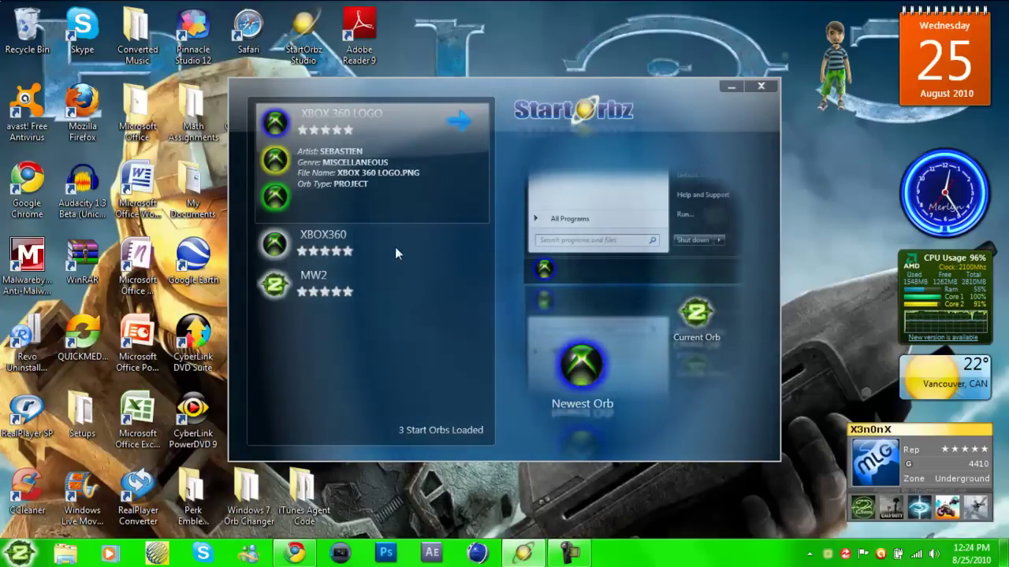
{"action": "left_click", "coordinate": [456, 127]}
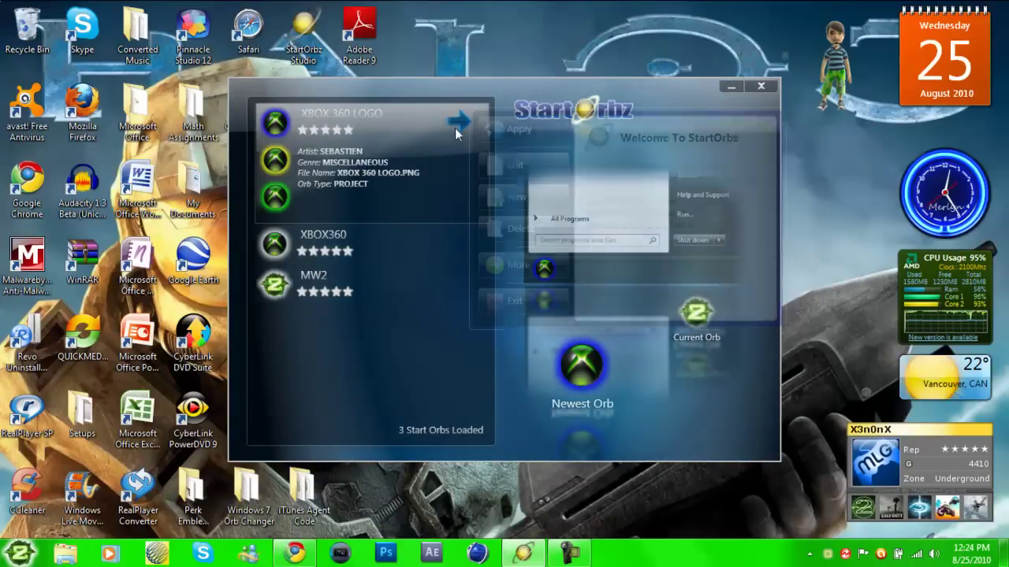
Step: Create a new orb and load modernwarfare2logo into all three image sets
{"action": "left_click", "coordinate": [544, 199]}
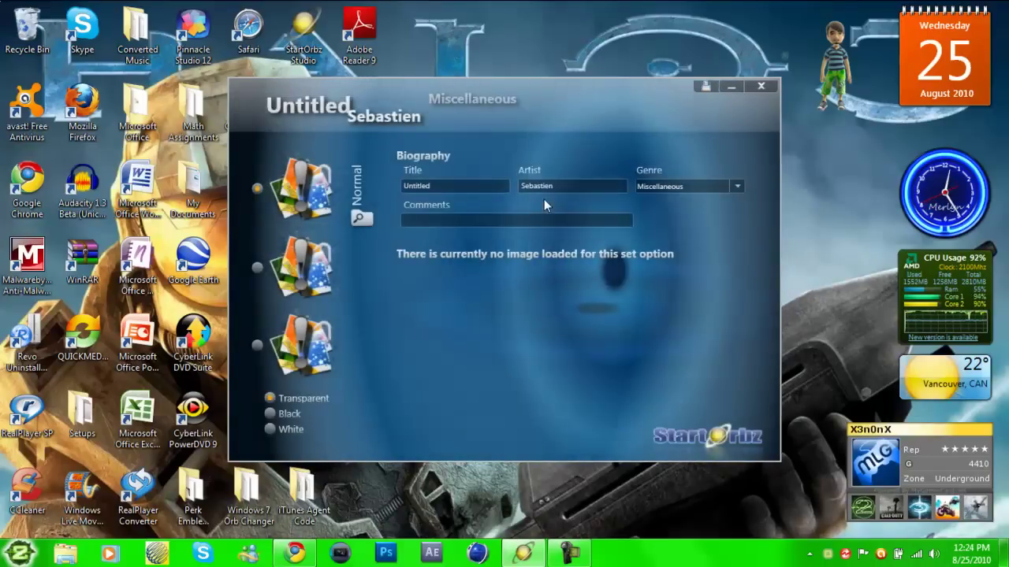
{"action": "left_click", "coordinate": [364, 221]}
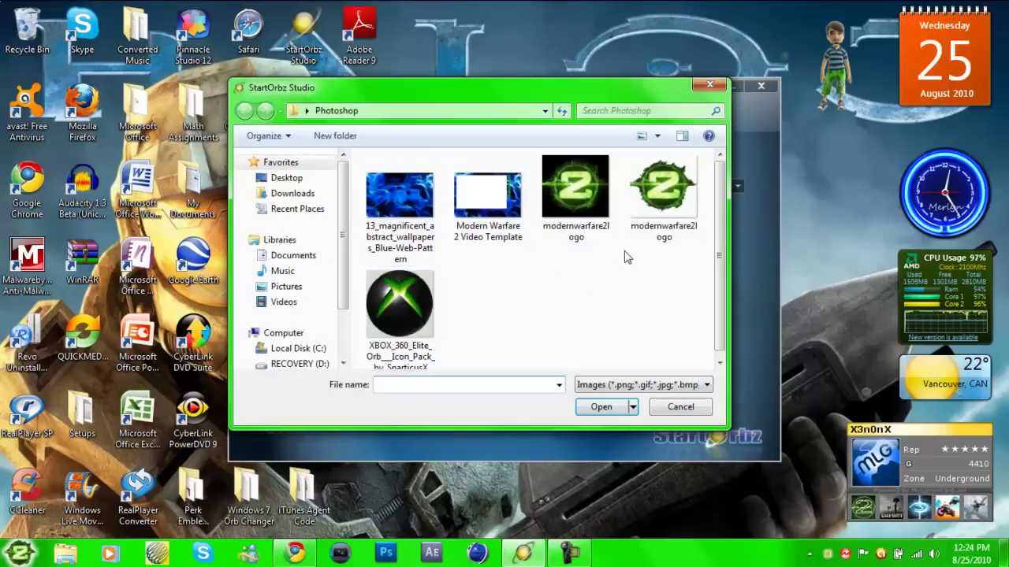
{"action": "left_click", "coordinate": [664, 193]}
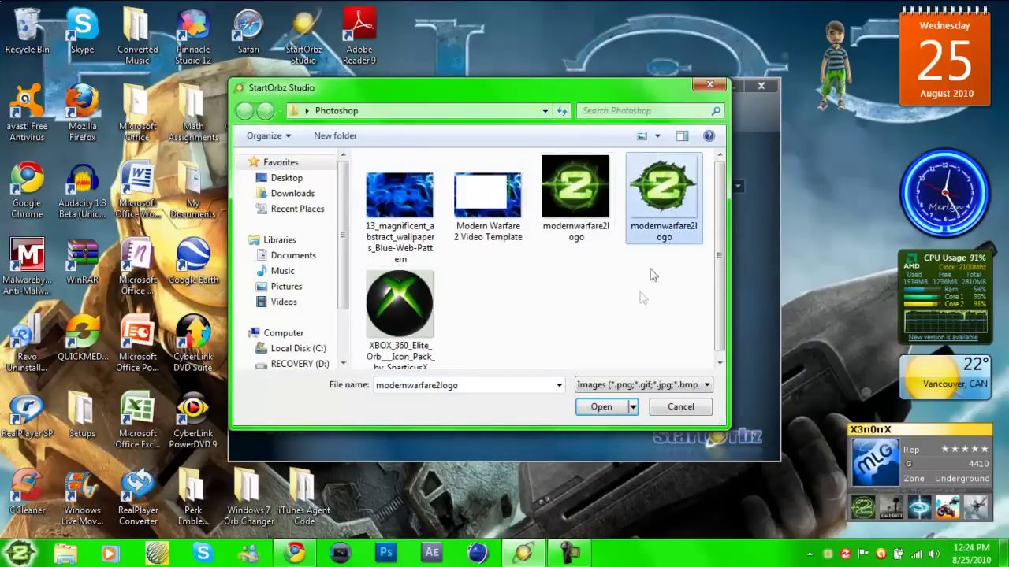
{"action": "left_click", "coordinate": [607, 406]}
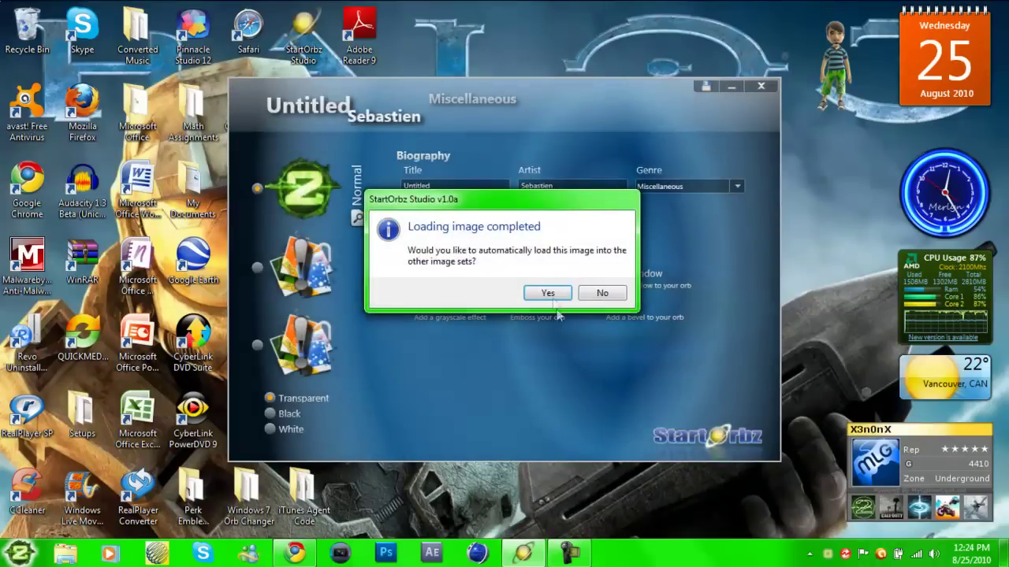
{"action": "left_click", "coordinate": [550, 294]}
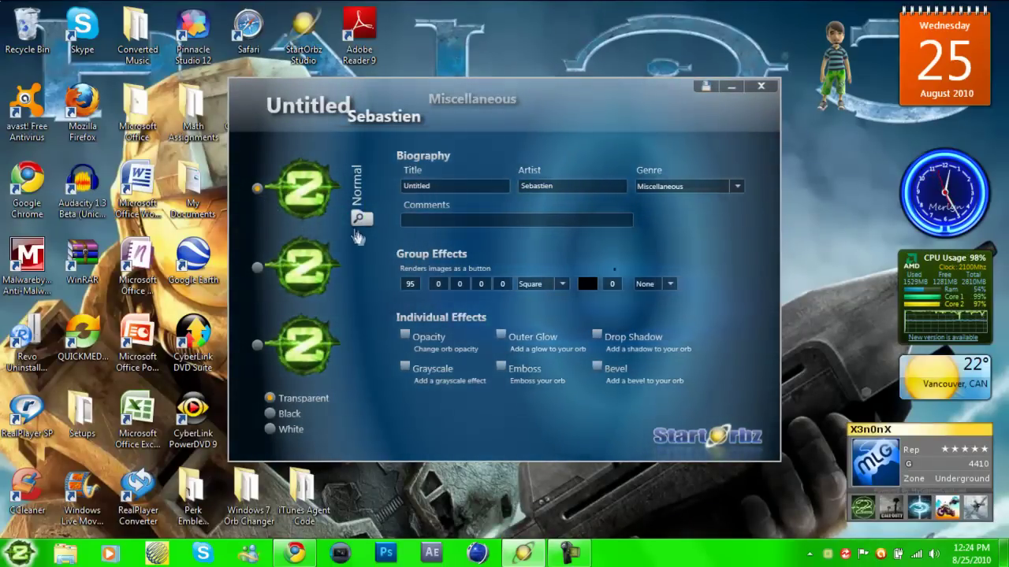
Step: Set the first group effect to 61 and shape style to Round, and retitle the orb MW2
{"action": "left_click", "coordinate": [410, 286]}
{"action": "left_click_drag", "start_coordinate": [473, 298], "coordinate": [448, 301]}
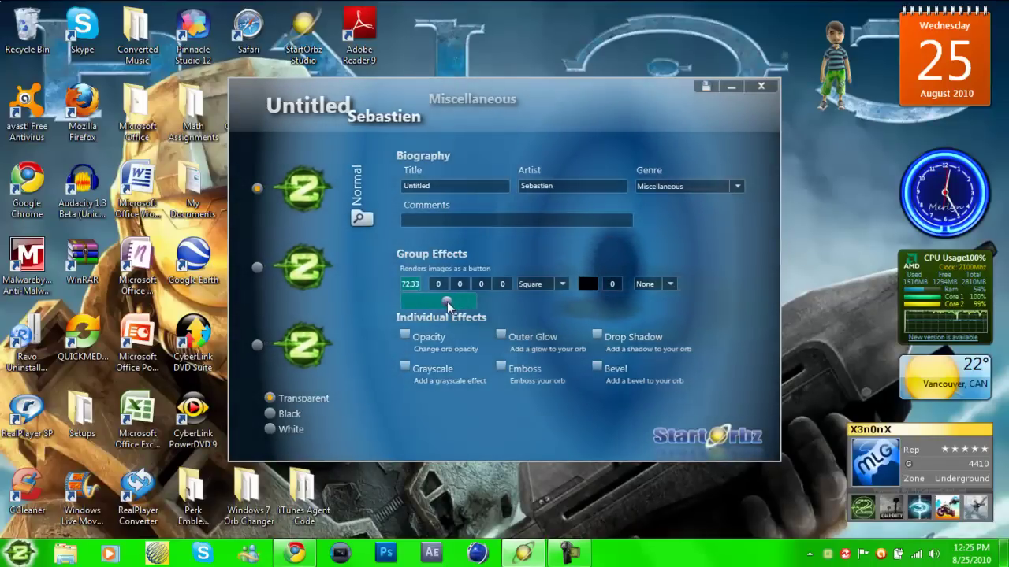
{"action": "left_click_drag", "start_coordinate": [448, 302], "coordinate": [435, 302]}
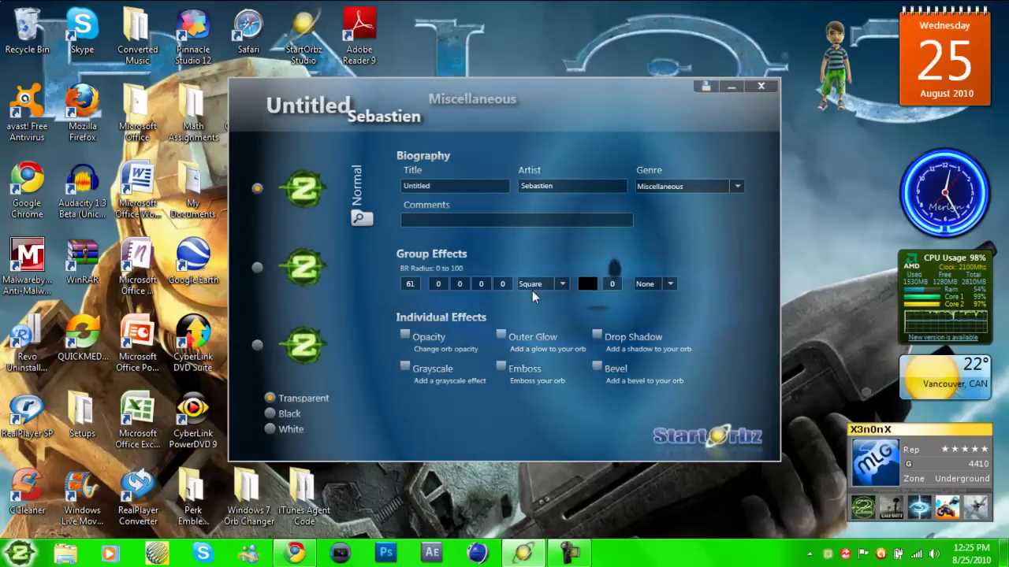
{"action": "left_click", "coordinate": [562, 284]}
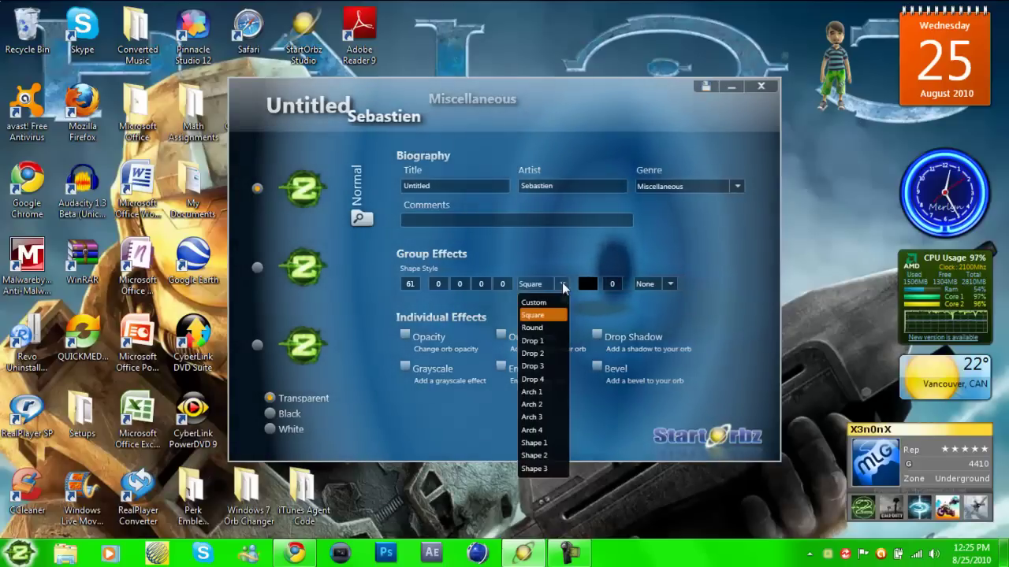
{"action": "left_click", "coordinate": [552, 326]}
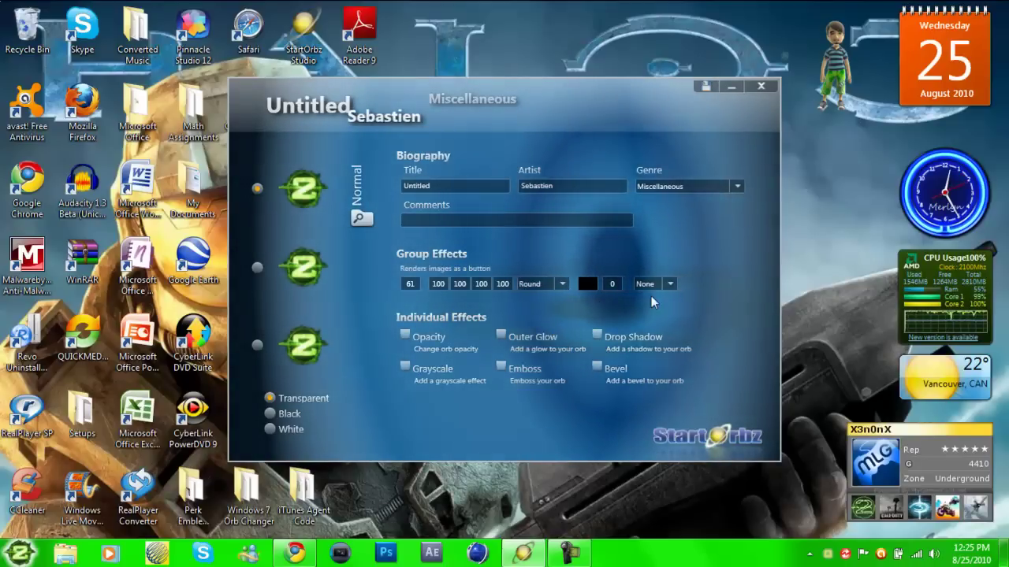
{"action": "double_click", "coordinate": [463, 189]}
{"action": "type", "text": "M"}
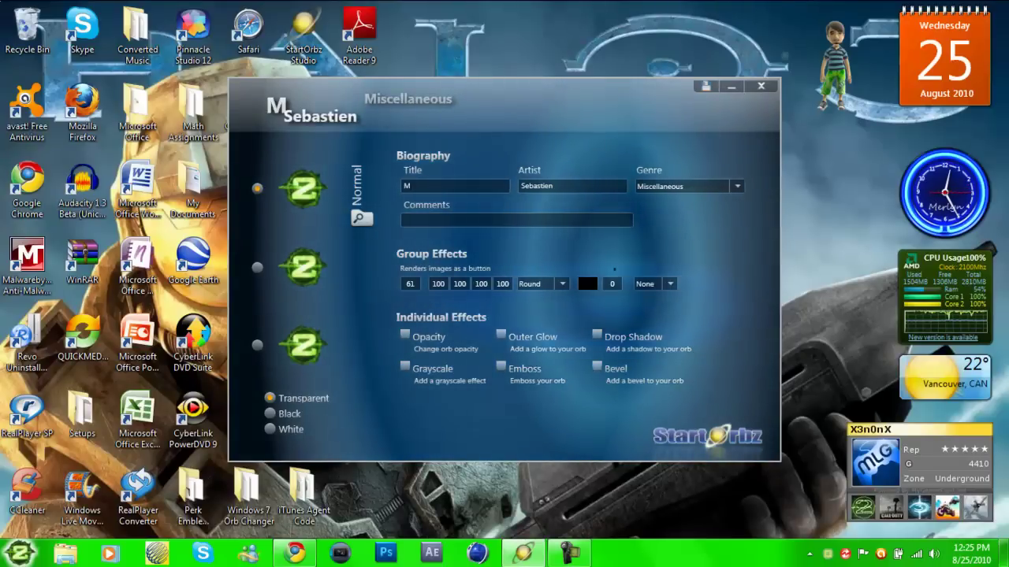
{"action": "type", "text": "W2"}
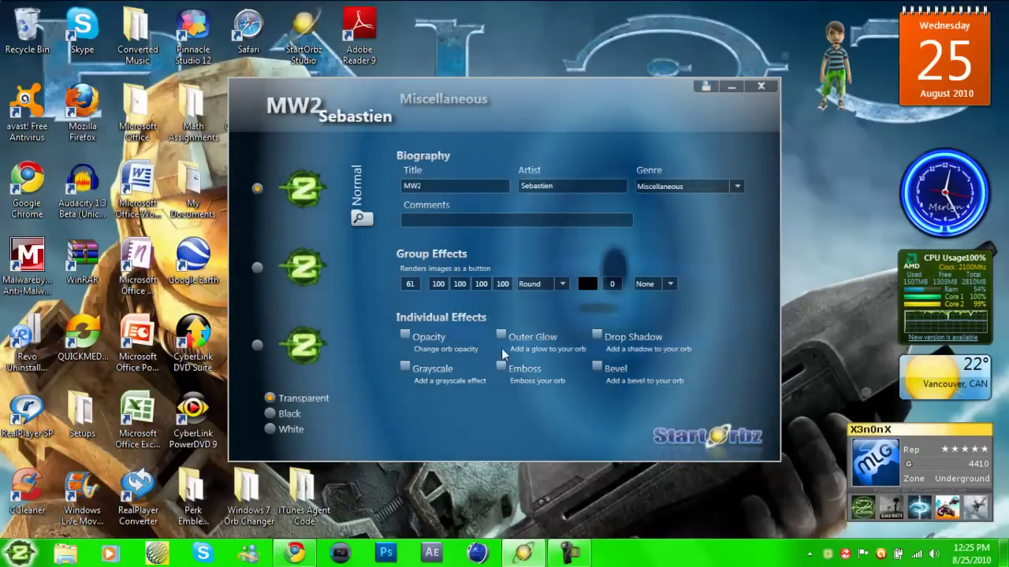
Step: Enable a white outer glow on the normal MW2 orb at size about 15
{"action": "left_click", "coordinate": [501, 334]}
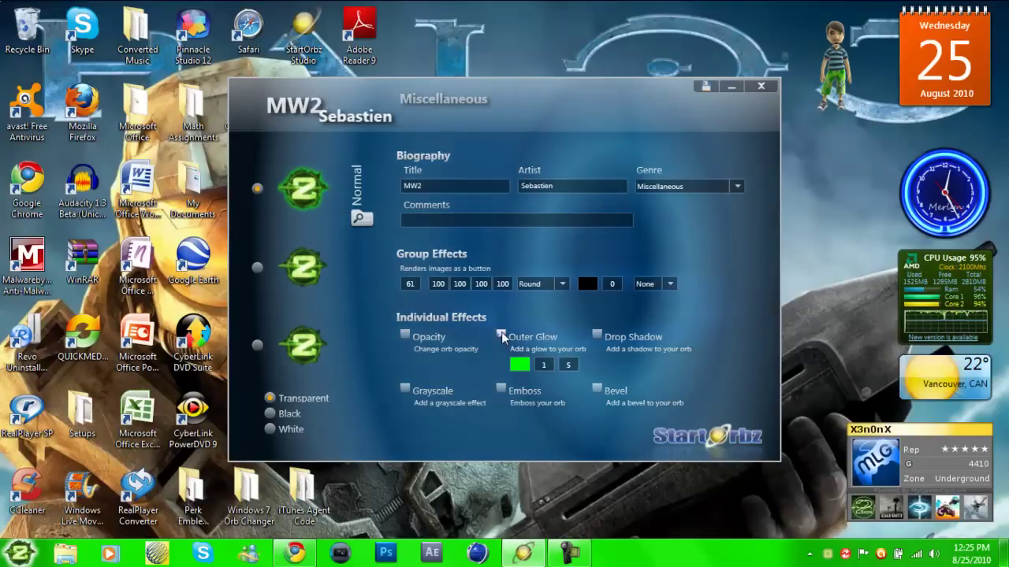
{"action": "left_click", "coordinate": [524, 368]}
{"action": "left_click", "coordinate": [487, 225]}
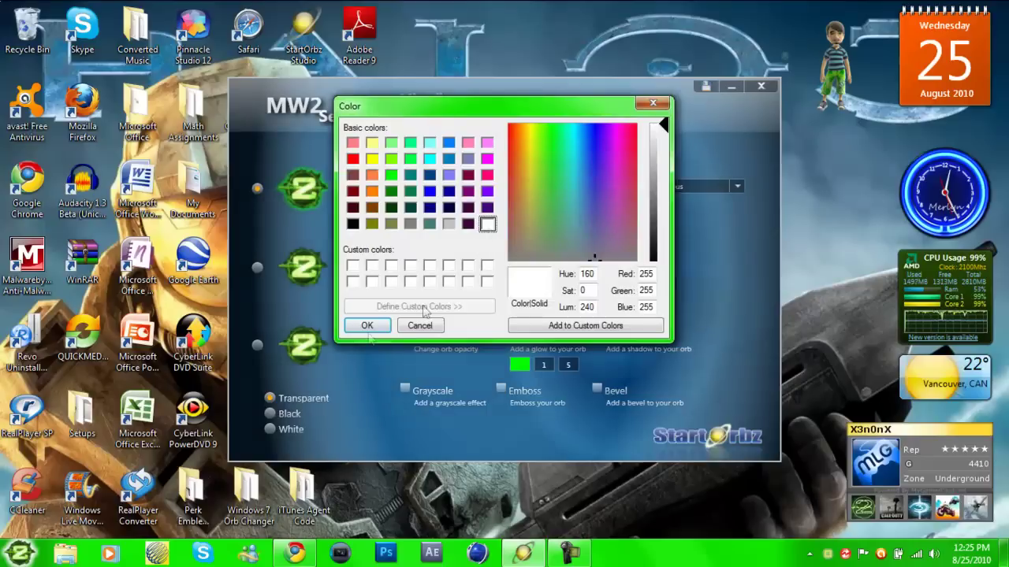
{"action": "left_click", "coordinate": [362, 328]}
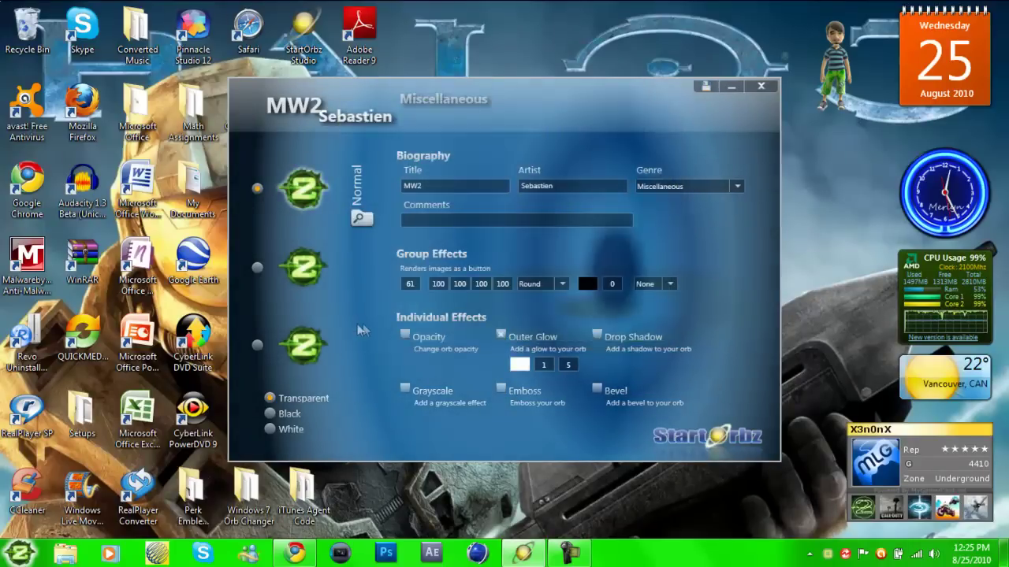
{"action": "left_click", "coordinate": [575, 365]}
{"action": "left_click", "coordinate": [612, 386]}
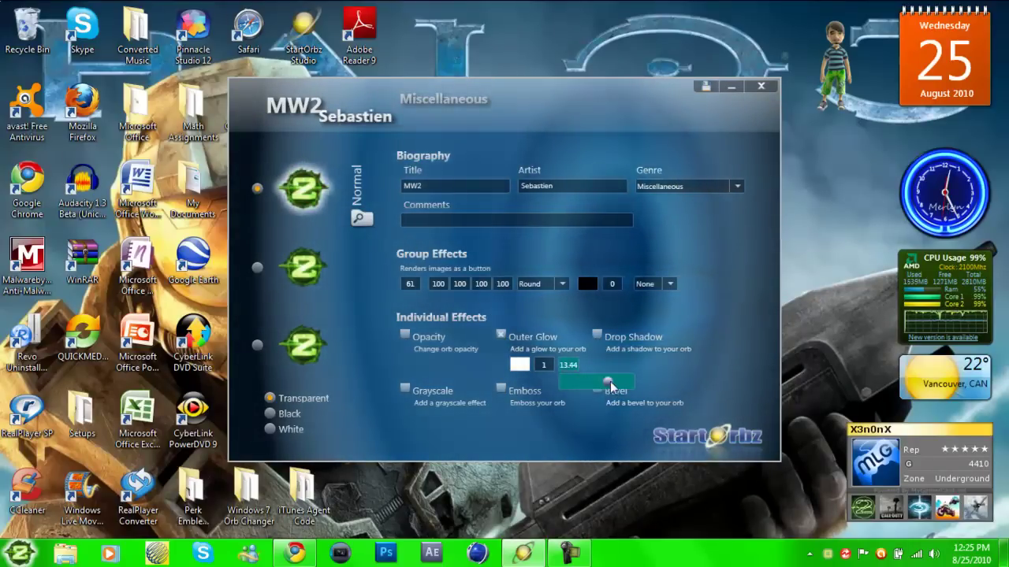
Step: Give the hover MW2 orb a purple outer glow of size 15
{"action": "left_click", "coordinate": [257, 268]}
{"action": "left_click", "coordinate": [500, 335]}
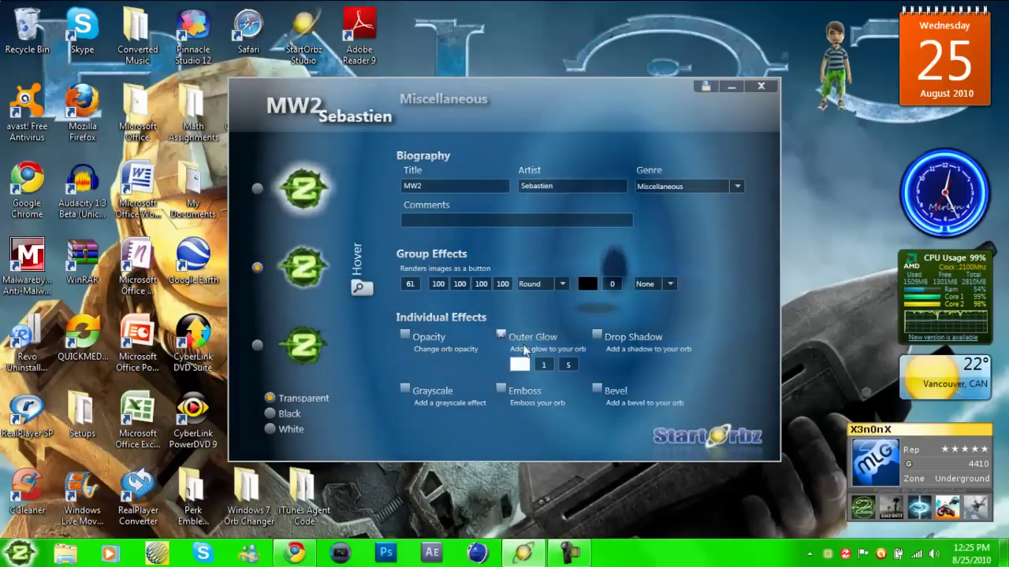
{"action": "left_click_drag", "start_coordinate": [564, 367], "coordinate": [606, 382]}
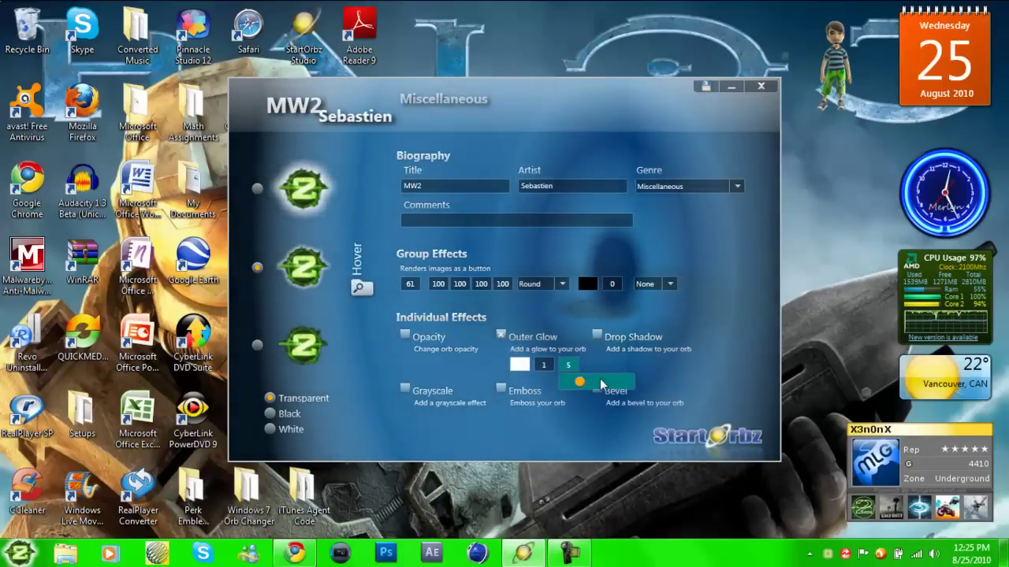
{"action": "left_click", "coordinate": [606, 383]}
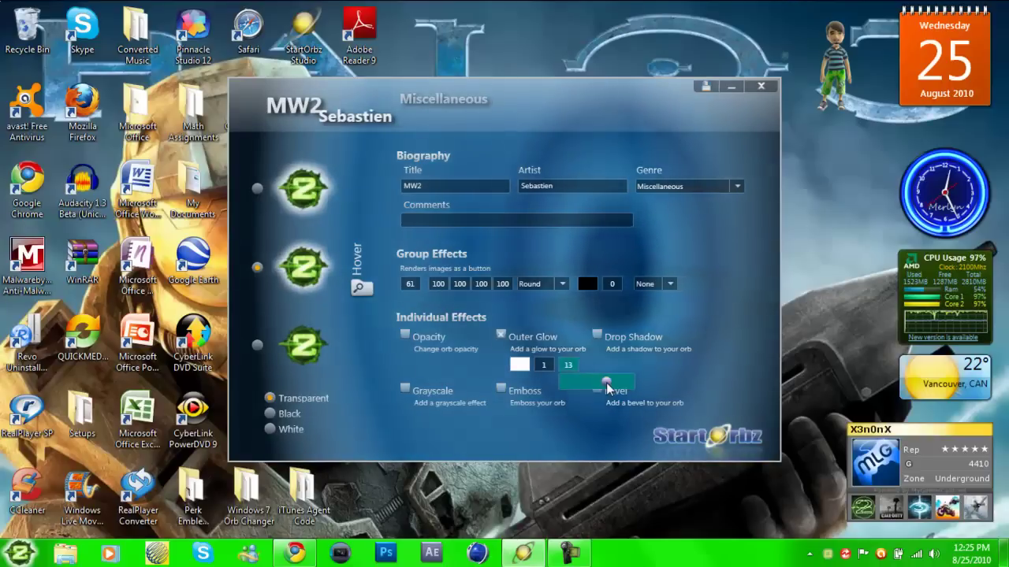
{"action": "left_click_drag", "start_coordinate": [610, 383], "coordinate": [614, 383]}
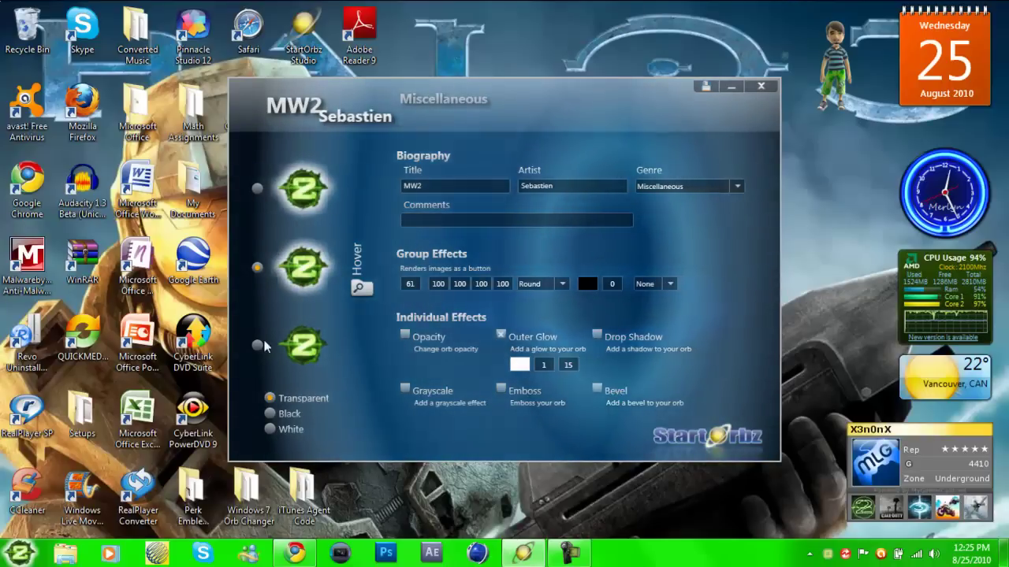
{"action": "left_click", "coordinate": [514, 362]}
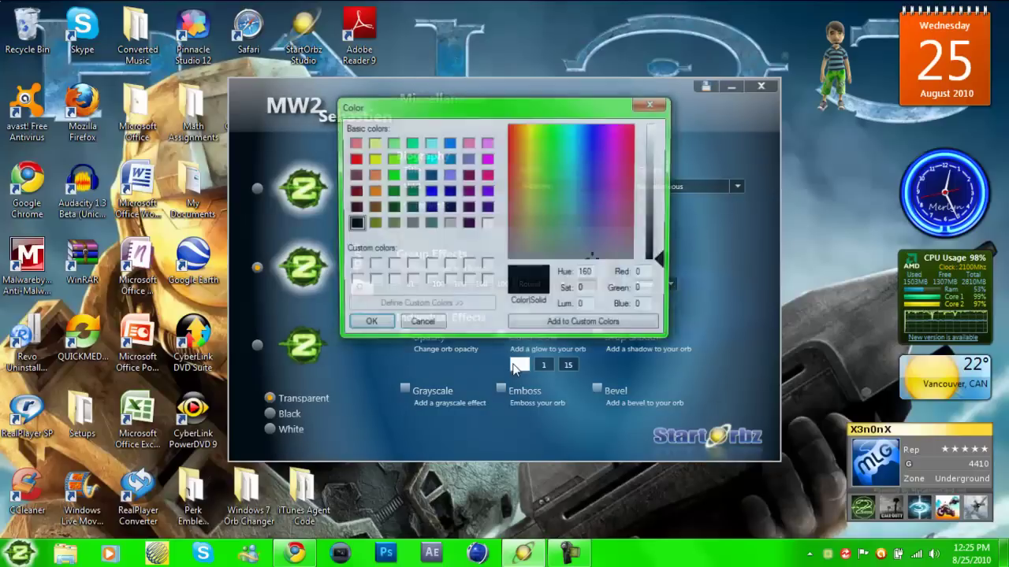
{"action": "left_click", "coordinate": [488, 208]}
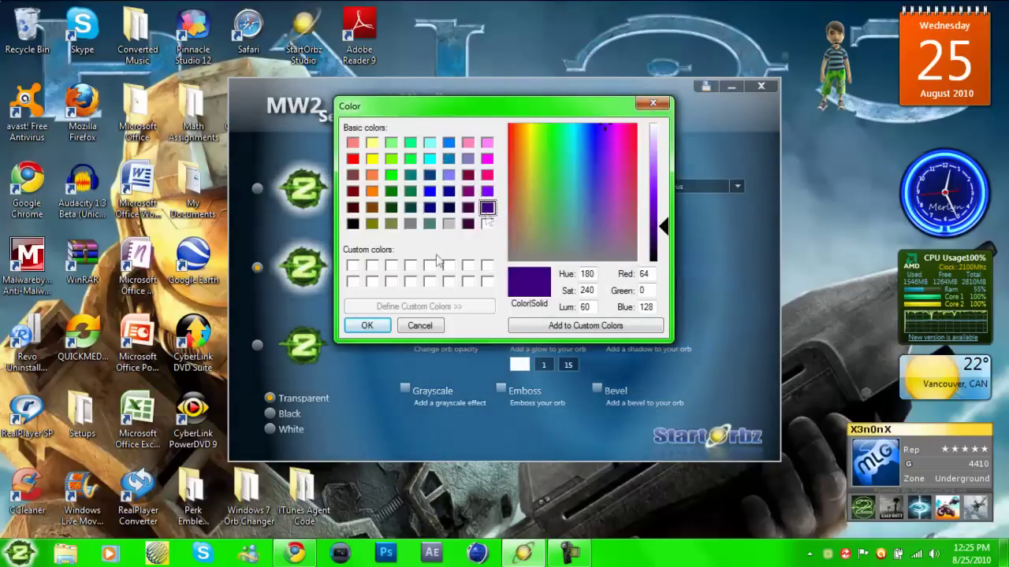
{"action": "left_click", "coordinate": [367, 326]}
Step: Give the pressed MW2 orb a red outer glow of size 15
{"action": "left_click", "coordinate": [257, 347]}
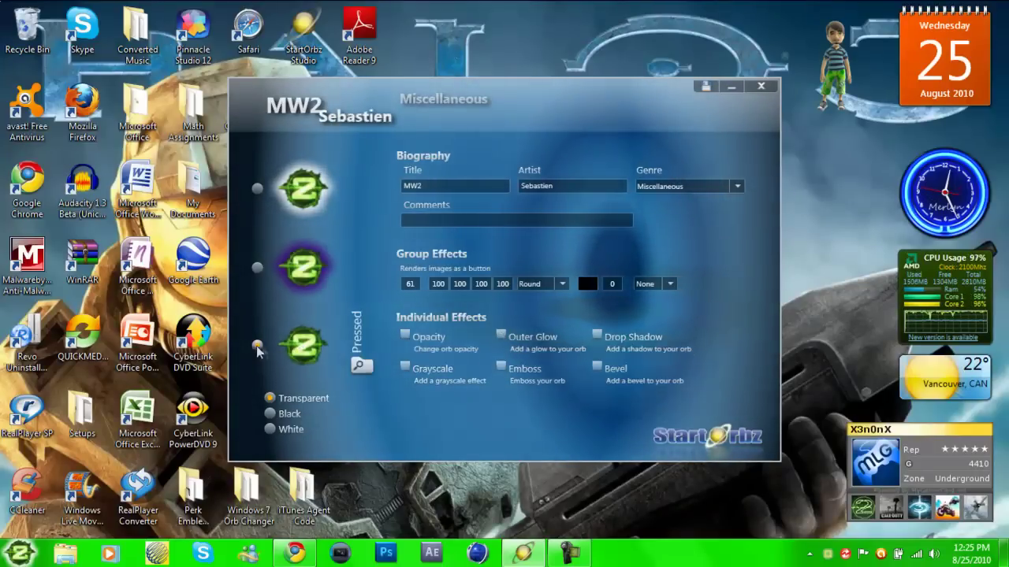
{"action": "left_click", "coordinate": [500, 335]}
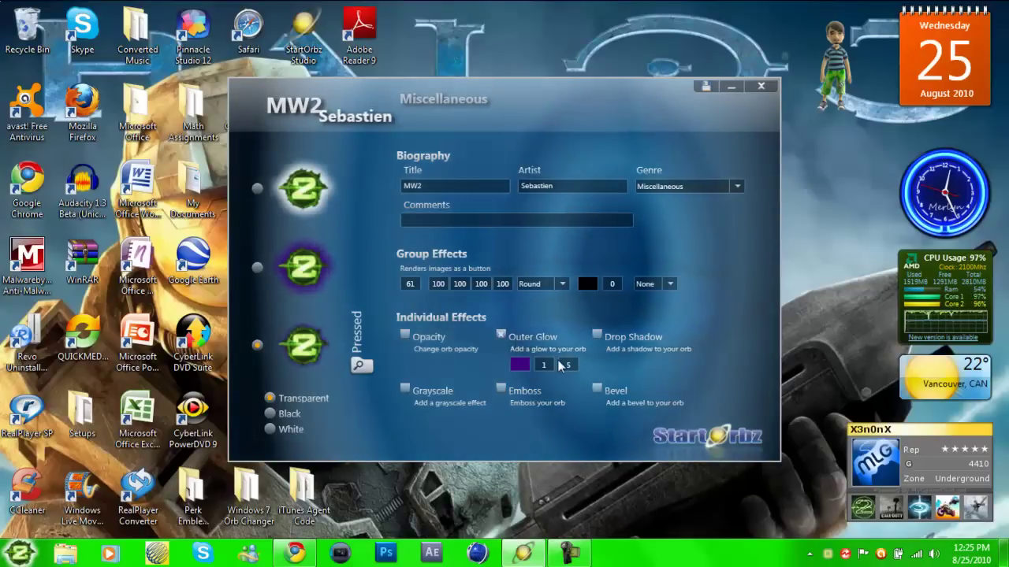
{"action": "left_click", "coordinate": [567, 364]}
{"action": "left_click_drag", "start_coordinate": [600, 385], "coordinate": [616, 385]}
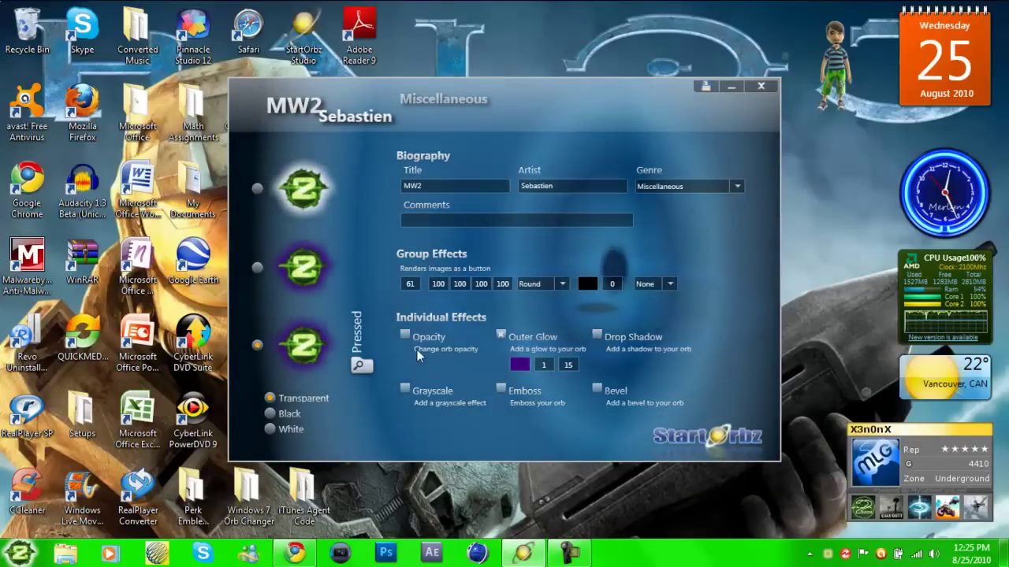
{"action": "left_click", "coordinate": [519, 364]}
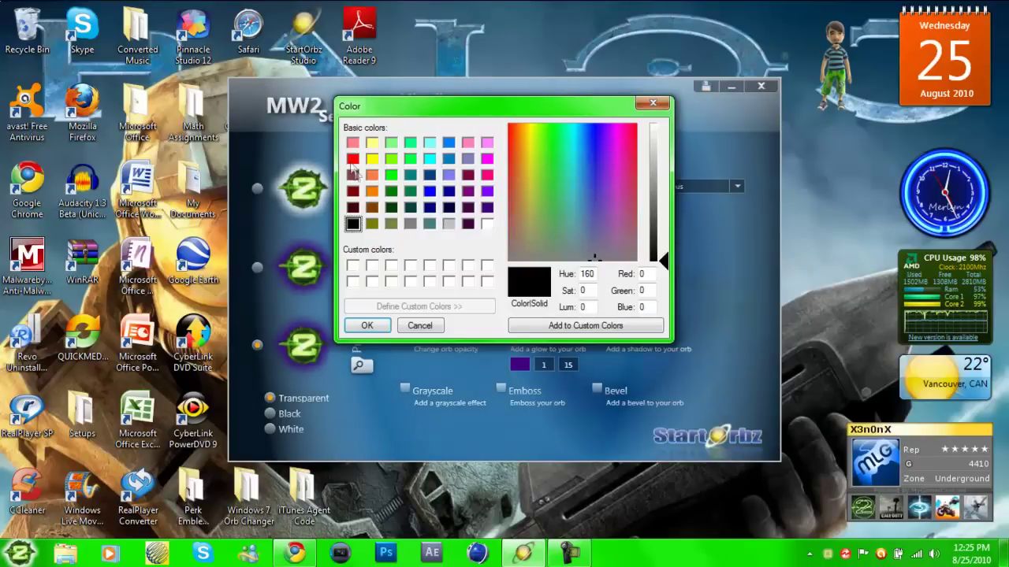
{"action": "left_click", "coordinate": [353, 159]}
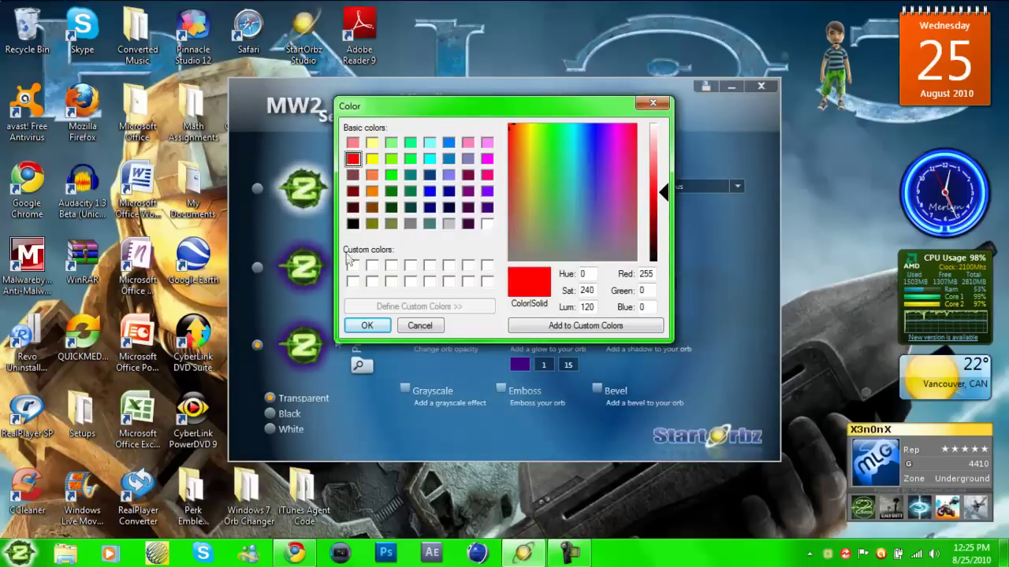
{"action": "left_click", "coordinate": [387, 324]}
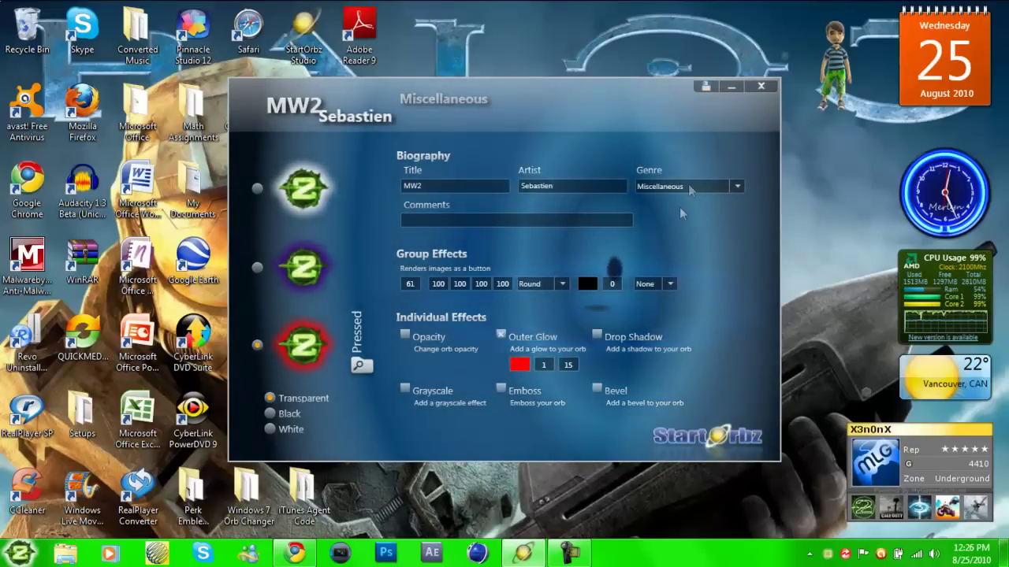
Step: Save the MW2 orb to the library and review the four listed orbs' details
{"action": "left_click", "coordinate": [705, 87]}
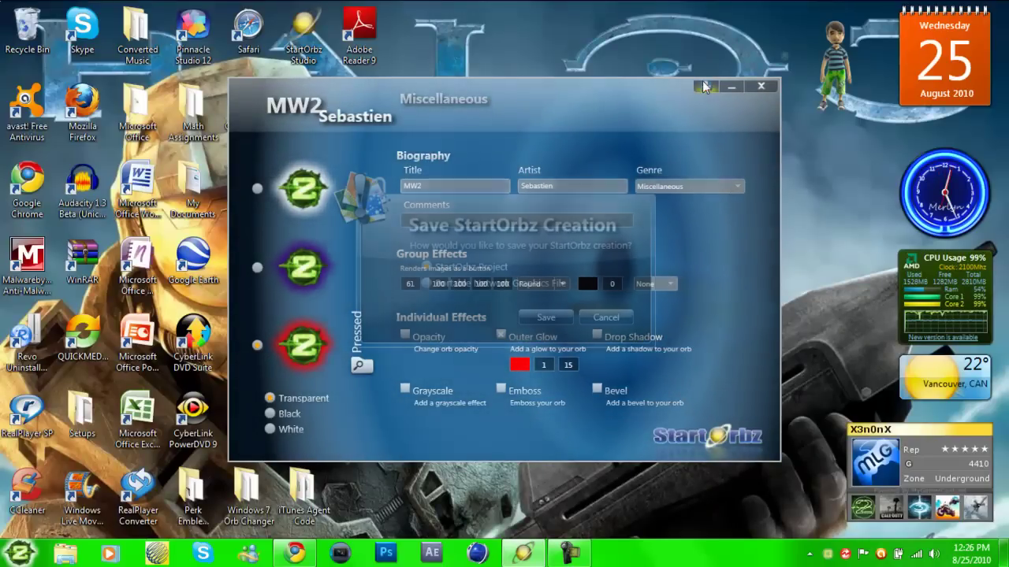
{"action": "left_click", "coordinate": [542, 318]}
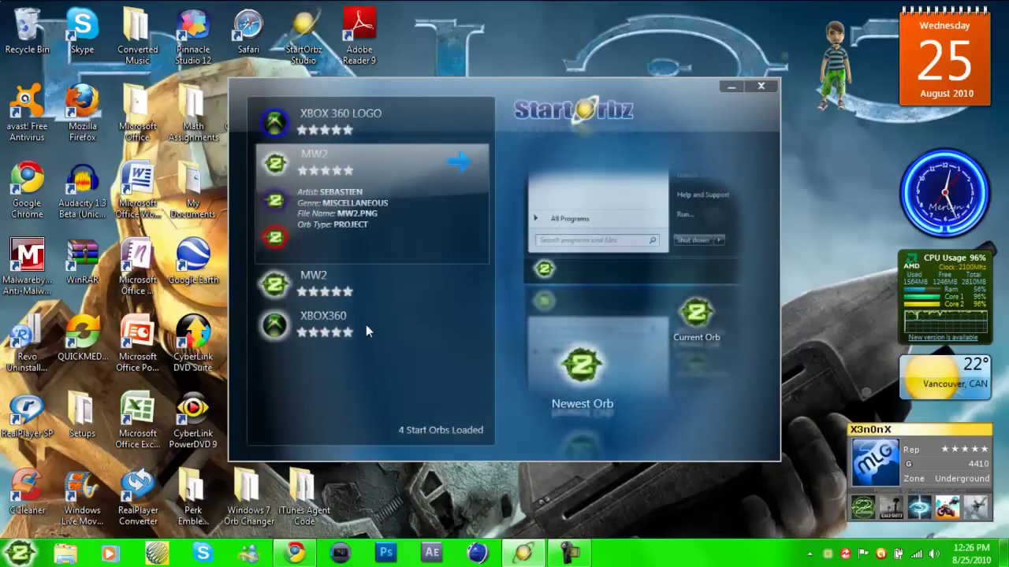
{"action": "left_click", "coordinate": [333, 325]}
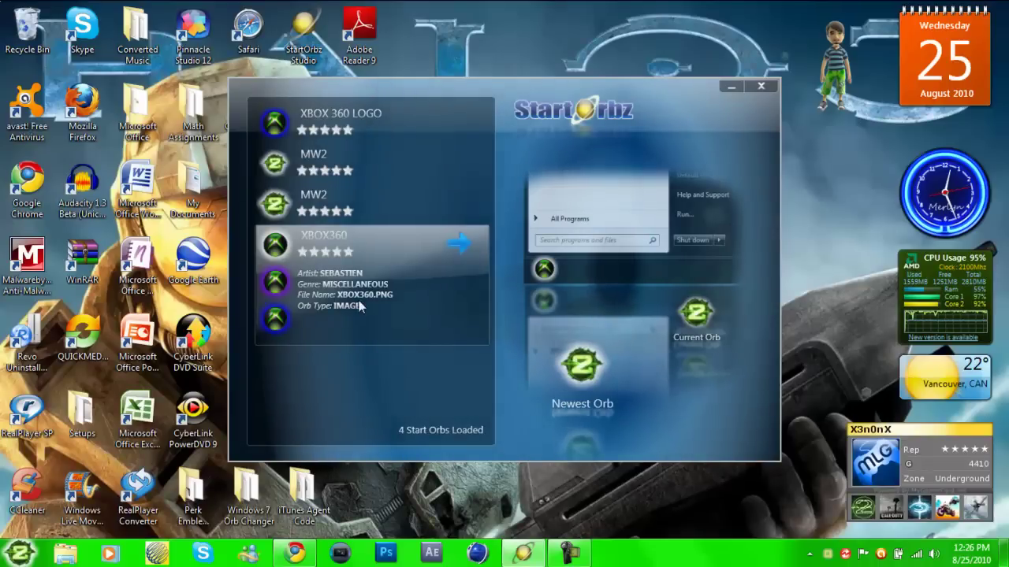
{"action": "left_click", "coordinate": [331, 204]}
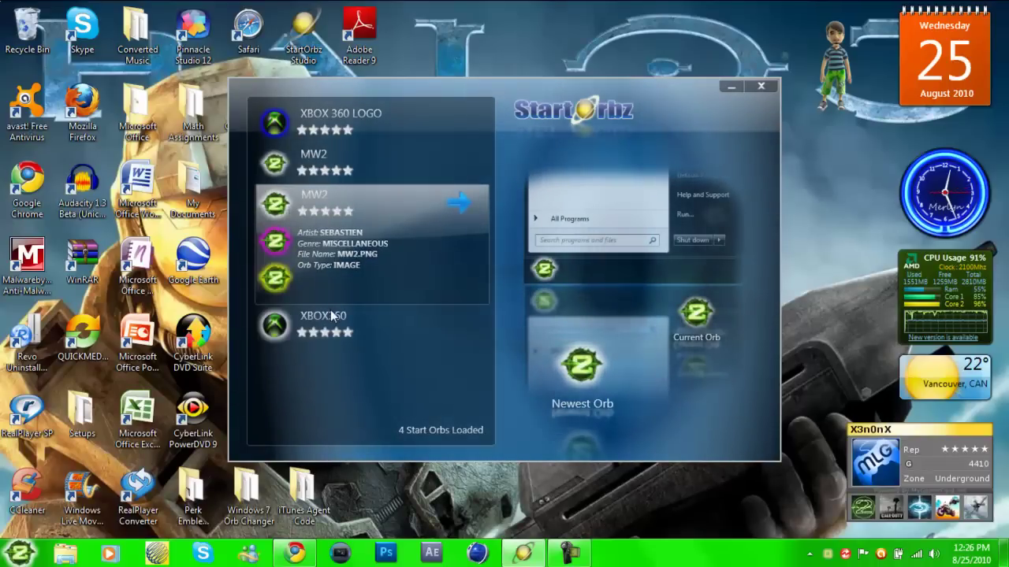
{"action": "left_click", "coordinate": [331, 316]}
{"action": "left_click", "coordinate": [340, 218]}
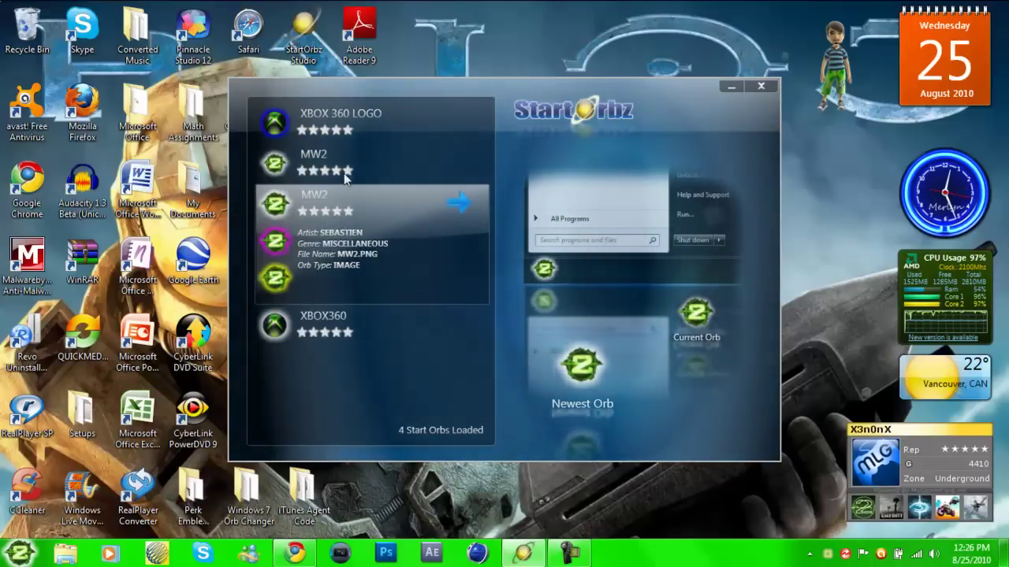
{"action": "left_click", "coordinate": [369, 125]}
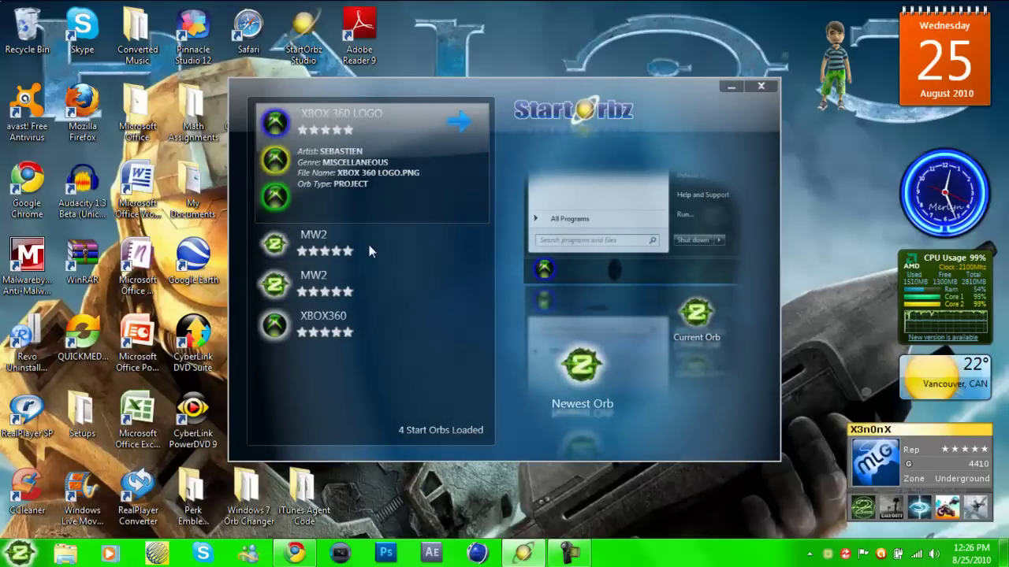